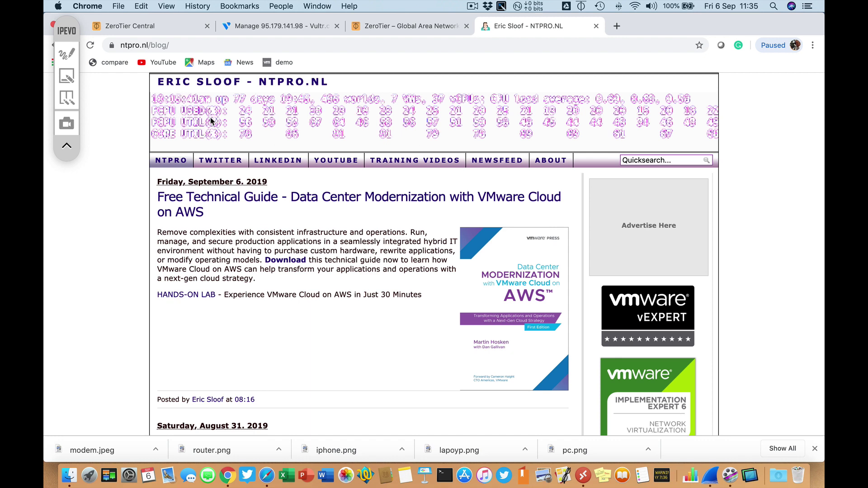
# - Open a blank whiteboard, stamp a laptop, and draw a pen cable leading out from it
pyautogui.click(69, 74)
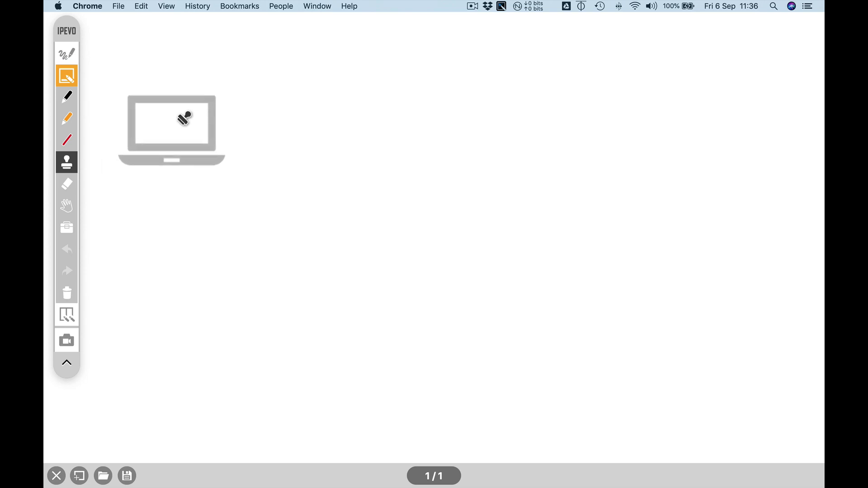
pyautogui.click(185, 120)
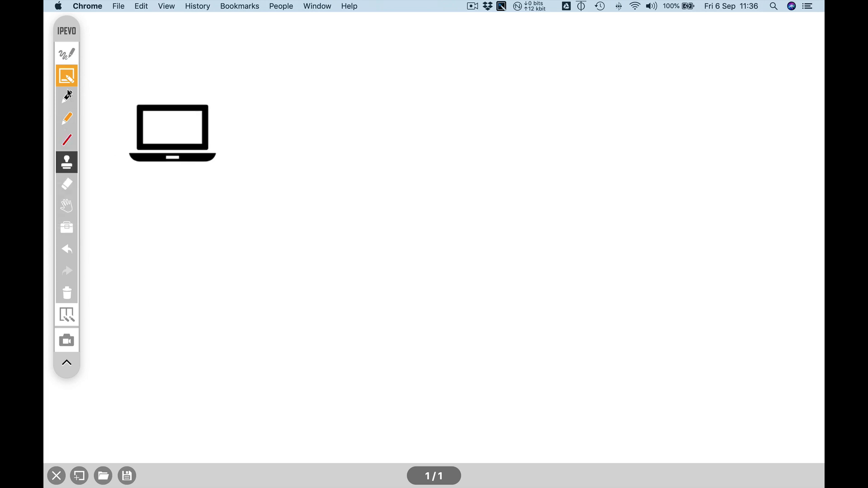
pyautogui.click(67, 96)
pyautogui.moveTo(209, 131); pyautogui.dragTo(300, 171)
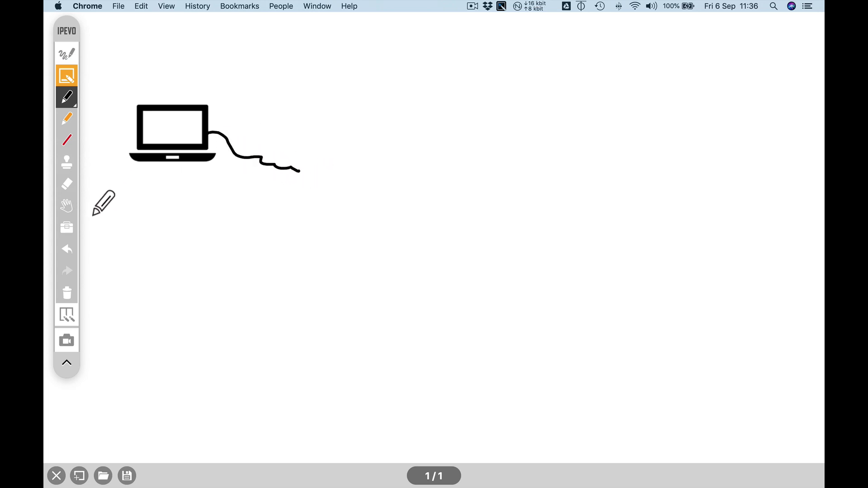
# - Stamp a wireless router beside the cable end and extend the cable to reach it
pyautogui.click(67, 163)
pyautogui.click(67, 162)
pyautogui.click(174, 259)
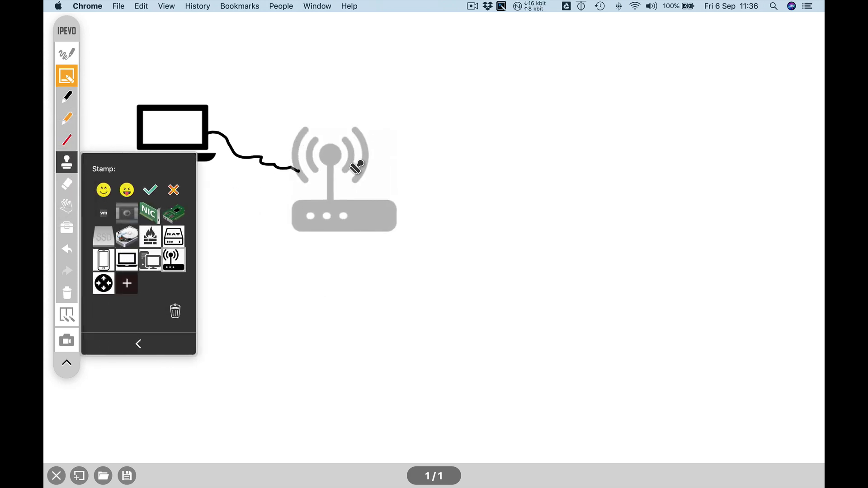
pyautogui.click(364, 122)
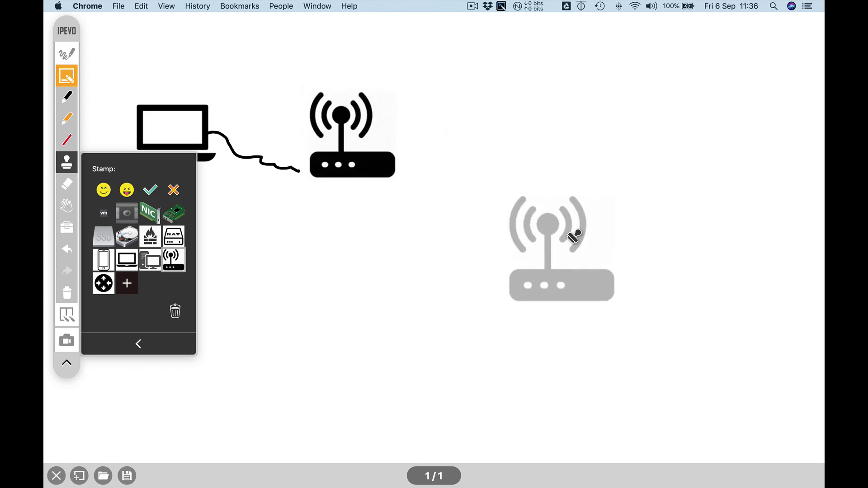
pyautogui.click(68, 96)
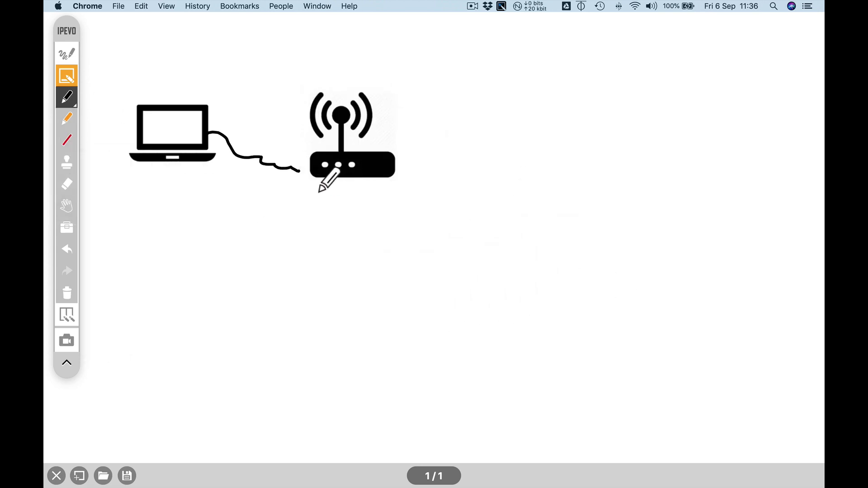
pyautogui.moveTo(299, 171); pyautogui.dragTo(314, 184)
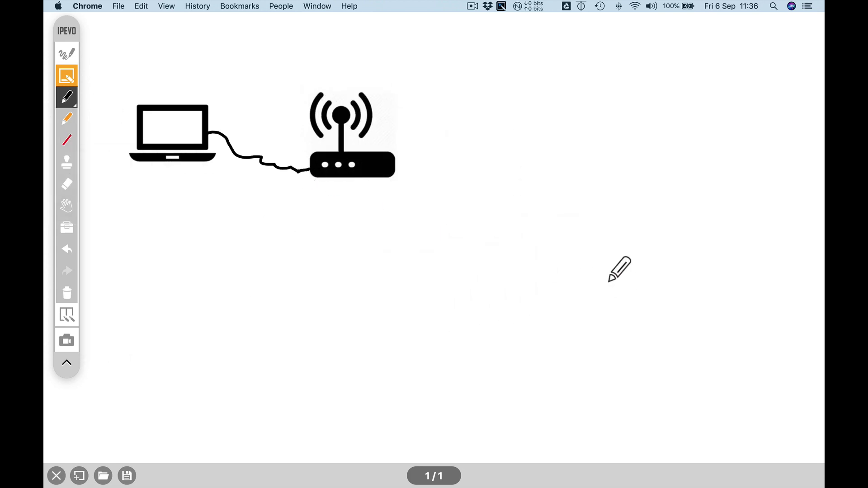
pyautogui.click(71, 171)
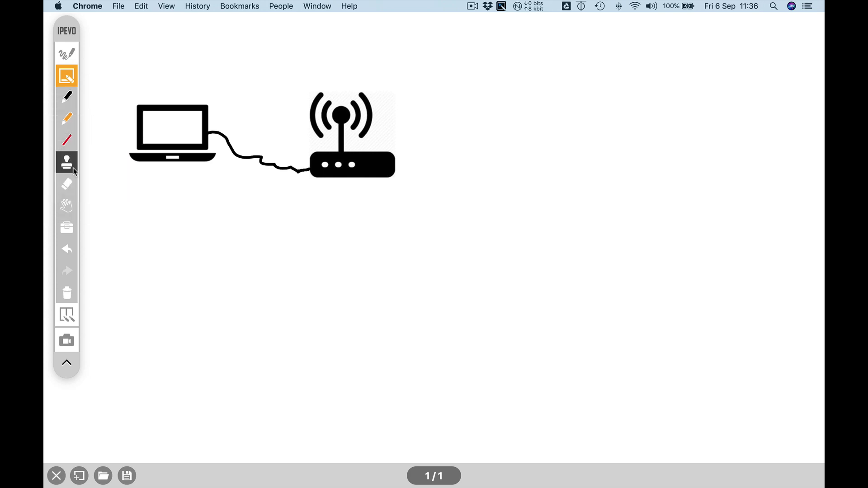
pyautogui.click(68, 166)
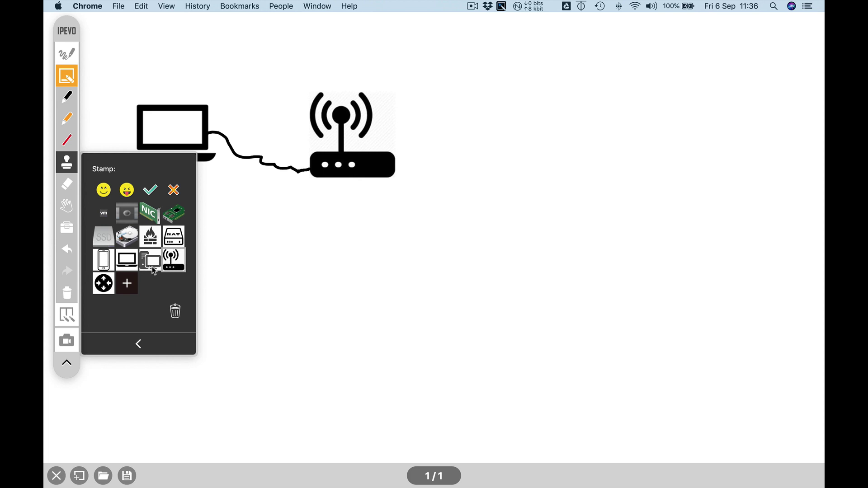
# - Stamp a desktop PC and a round router at upper right, cable them, and draw a loose cable leftward
pyautogui.moveTo(151, 266); pyautogui.dragTo(724, 93)
pyautogui.click(724, 93)
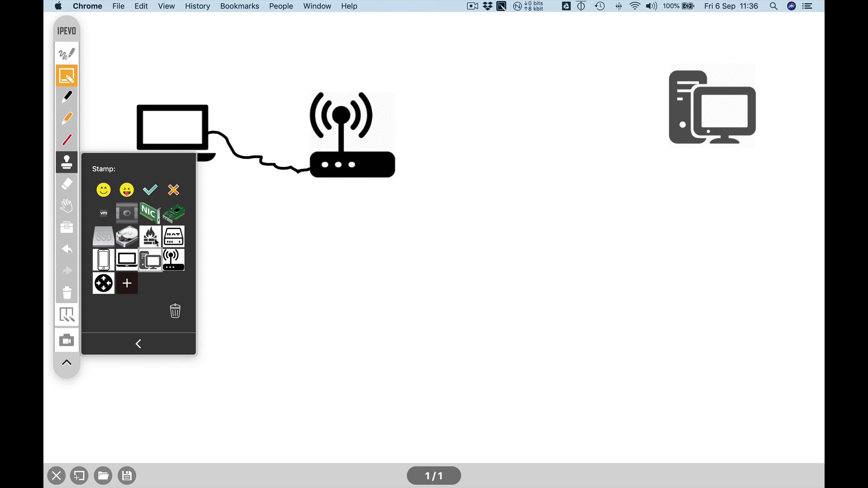
pyautogui.click(107, 288)
pyautogui.click(597, 100)
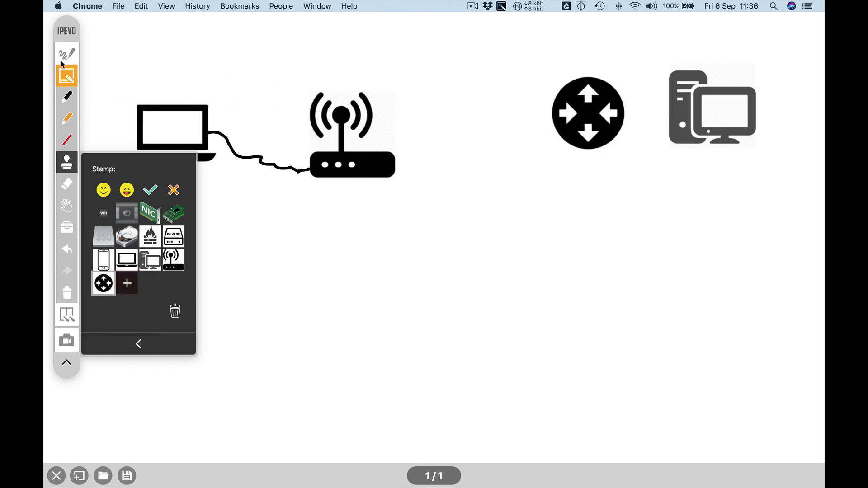
pyautogui.click(67, 96)
pyautogui.moveTo(668, 119); pyautogui.dragTo(627, 115)
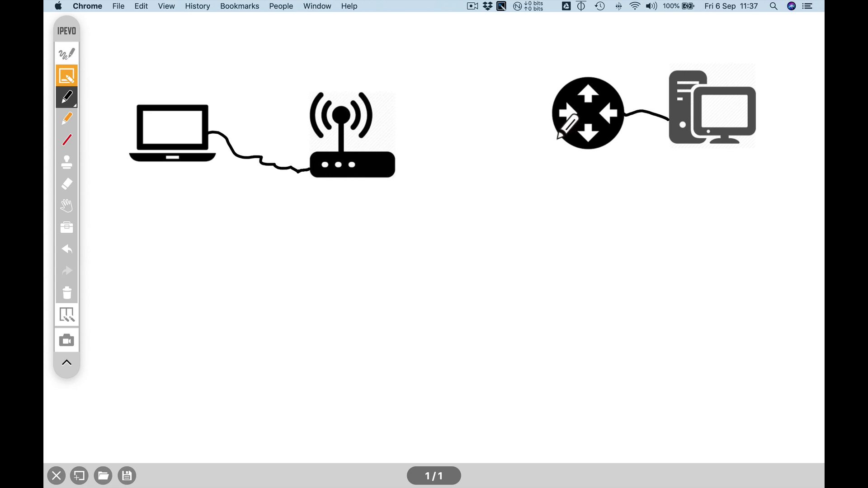
pyautogui.moveTo(552, 124)
pyautogui.mouseDown()
pyautogui.moveTo(526, 132)
pyautogui.moveTo(519, 152)
pyautogui.moveTo(511, 148)
pyautogui.mouseUp()
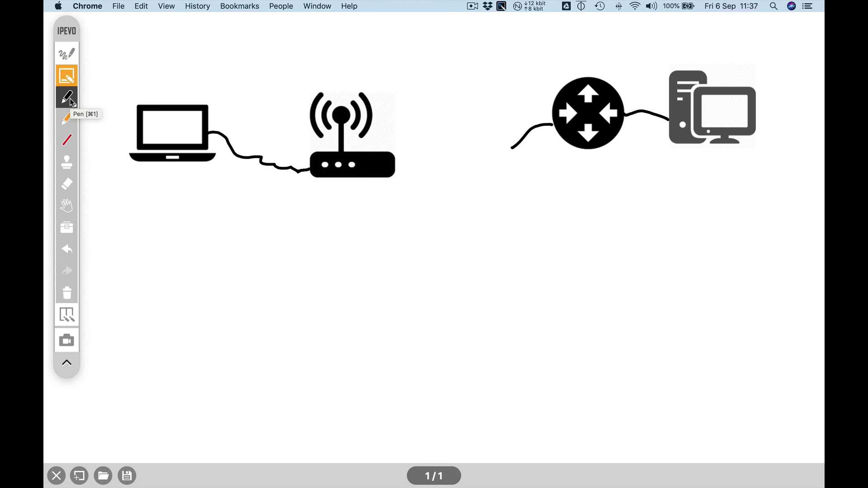
# - Stamp a phone and a router at lower left, cable them together, and dot the laptop screen
pyautogui.click(69, 163)
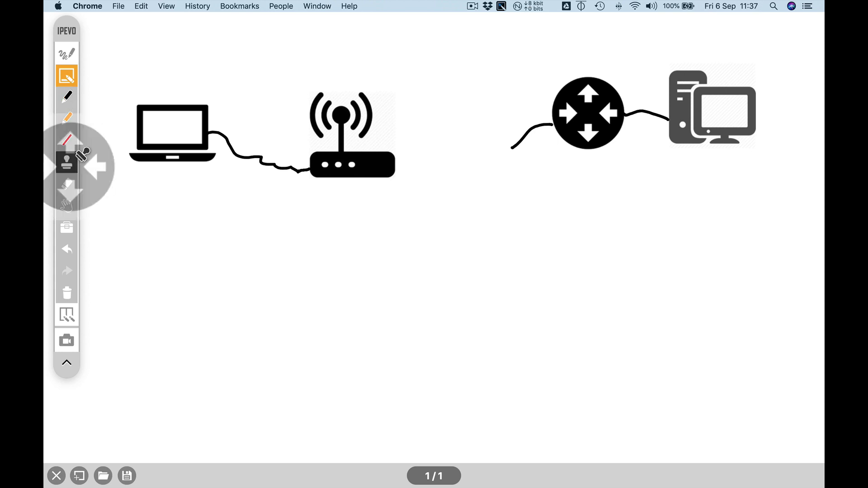
pyautogui.click(71, 167)
pyautogui.moveTo(104, 260); pyautogui.dragTo(277, 359)
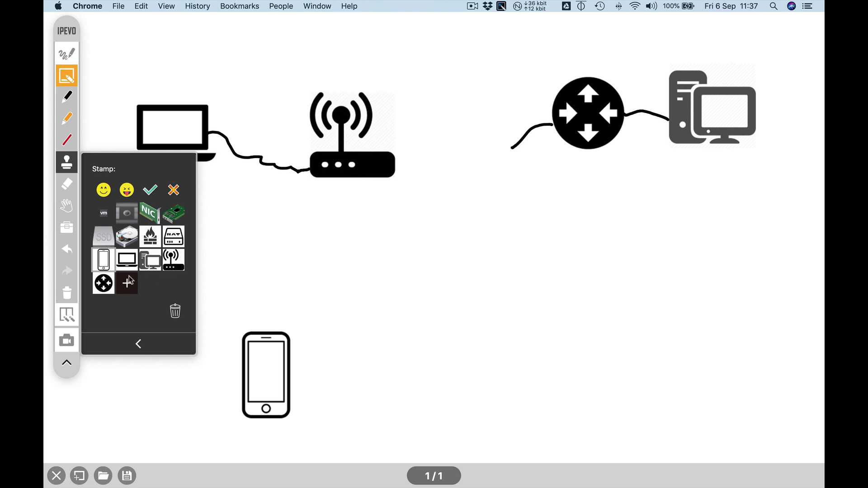
pyautogui.moveTo(104, 284); pyautogui.dragTo(371, 307)
pyautogui.click(67, 97)
pyautogui.moveTo(294, 381); pyautogui.dragTo(324, 327)
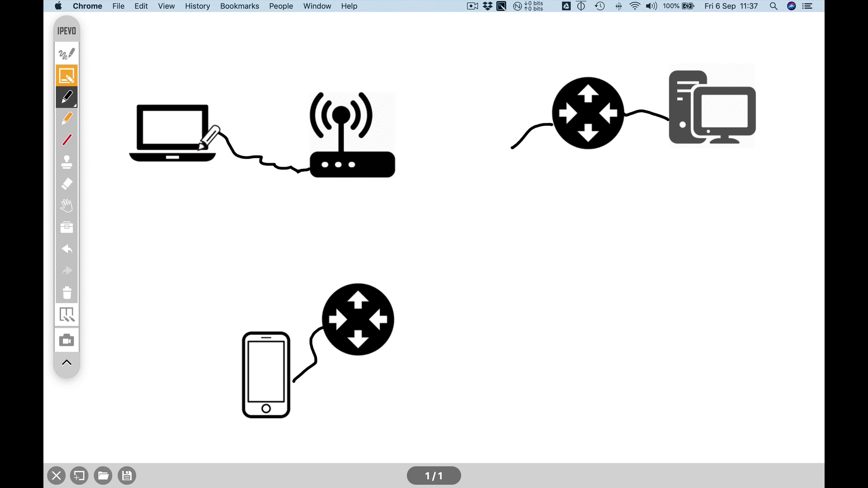
pyautogui.click(192, 135)
pyautogui.click(68, 183)
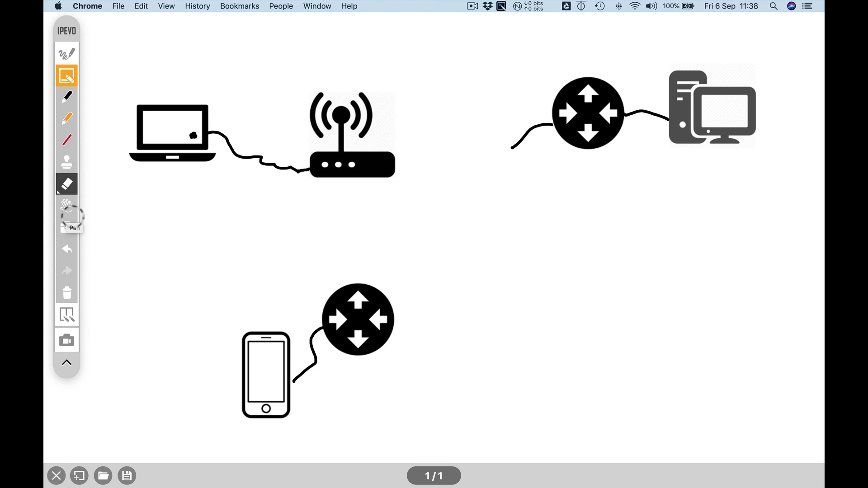
# - Stamp a router at lower right and cable the top-right router's loose end down to it
pyautogui.click(67, 161)
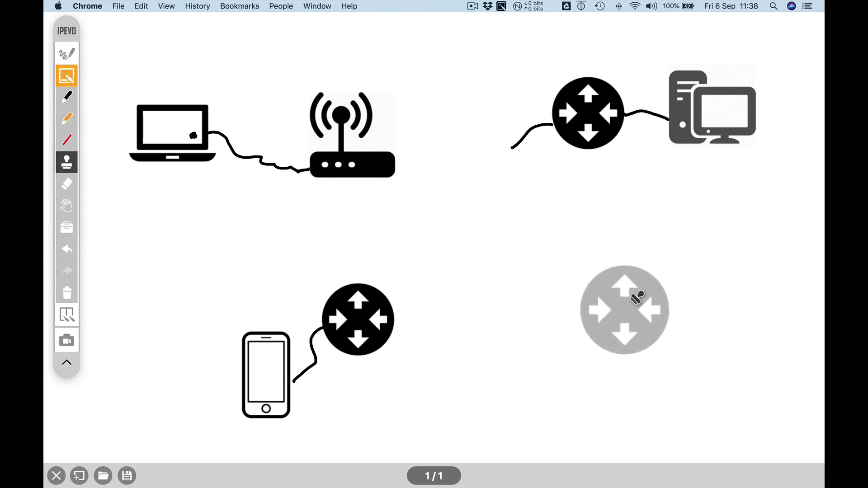
pyautogui.click(640, 300)
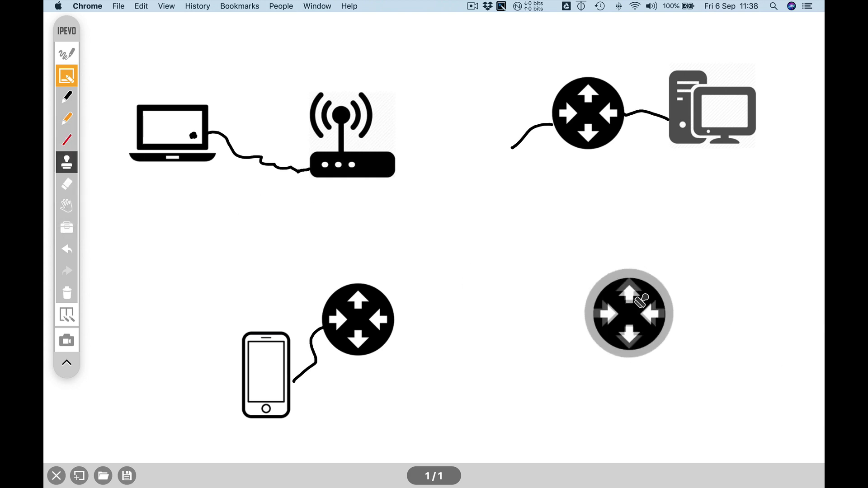
pyautogui.click(72, 103)
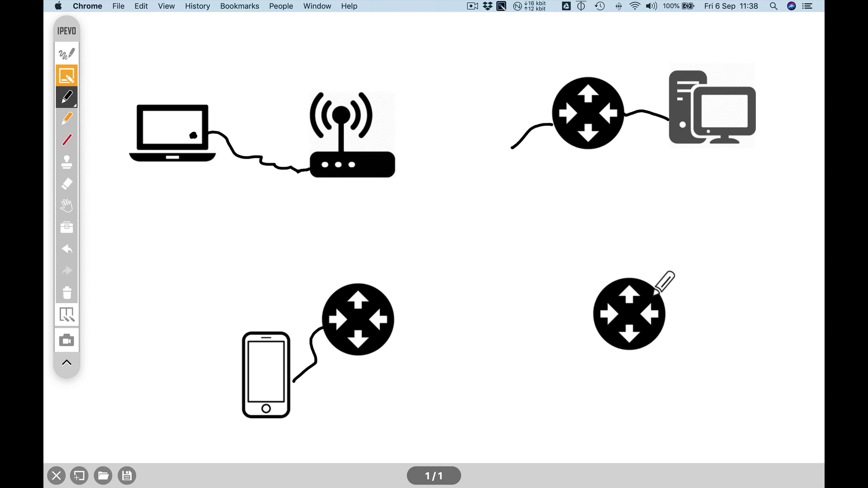
pyautogui.click(509, 149)
pyautogui.moveTo(509, 149)
pyautogui.mouseDown()
pyautogui.moveTo(563, 201)
pyautogui.moveTo(605, 282)
pyautogui.mouseUp()
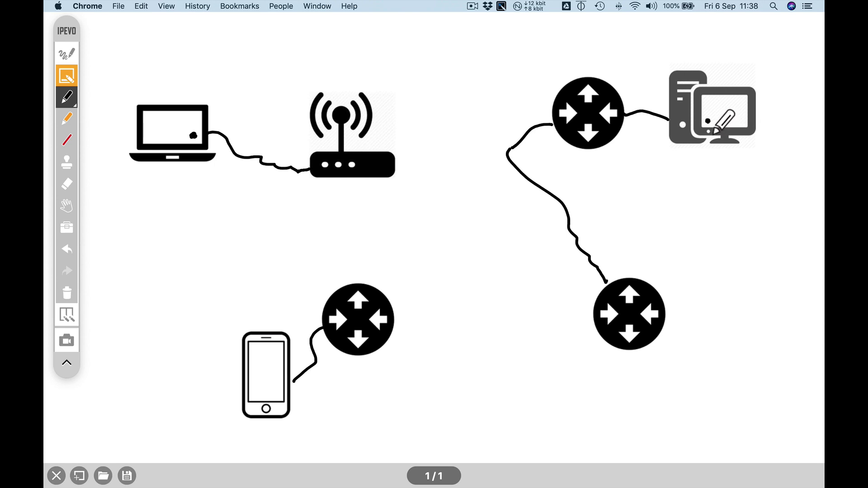
# - Dot the PC and phone screens, then cable the phone's router and the wireless router to the central router
pyautogui.moveTo(708, 121); pyautogui.dragTo(711, 118)
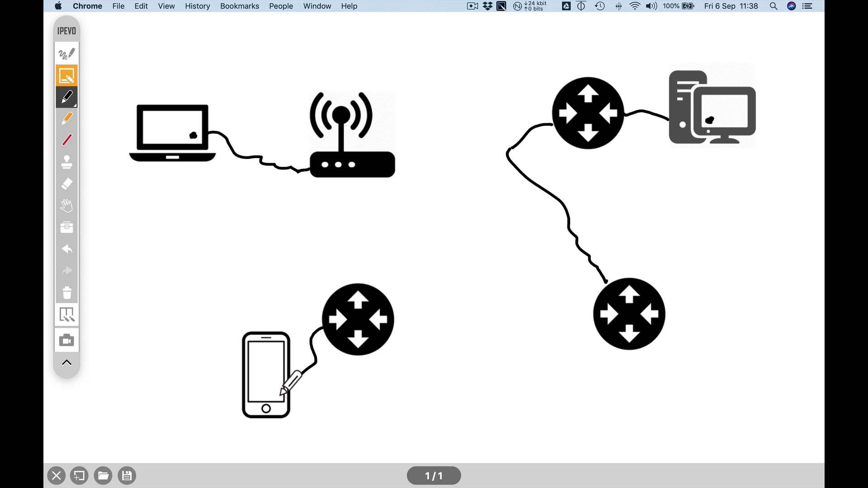
pyautogui.click(274, 383)
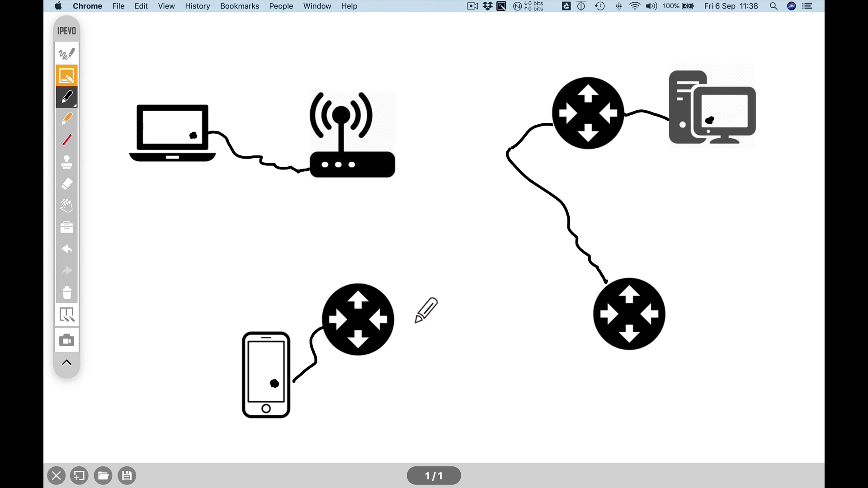
pyautogui.moveTo(389, 299)
pyautogui.mouseDown()
pyautogui.moveTo(545, 365)
pyautogui.moveTo(596, 329)
pyautogui.mouseUp()
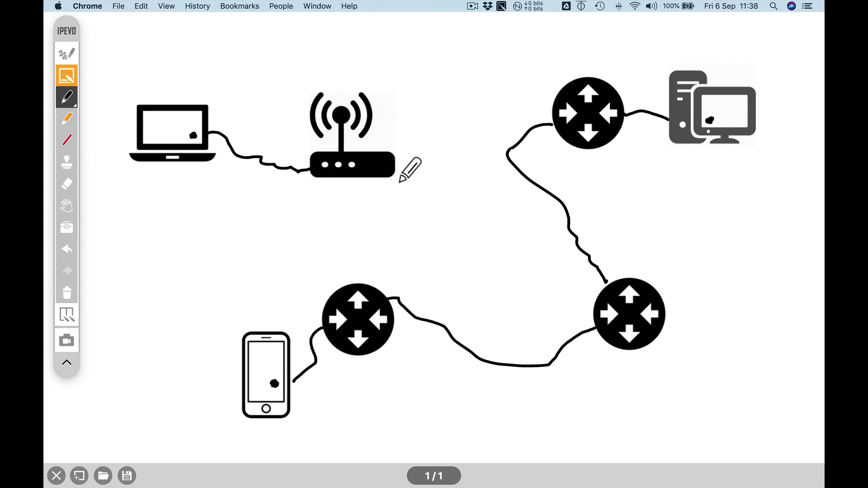
pyautogui.moveTo(396, 169)
pyautogui.mouseDown()
pyautogui.moveTo(537, 285)
pyautogui.moveTo(596, 305)
pyautogui.mouseUp()
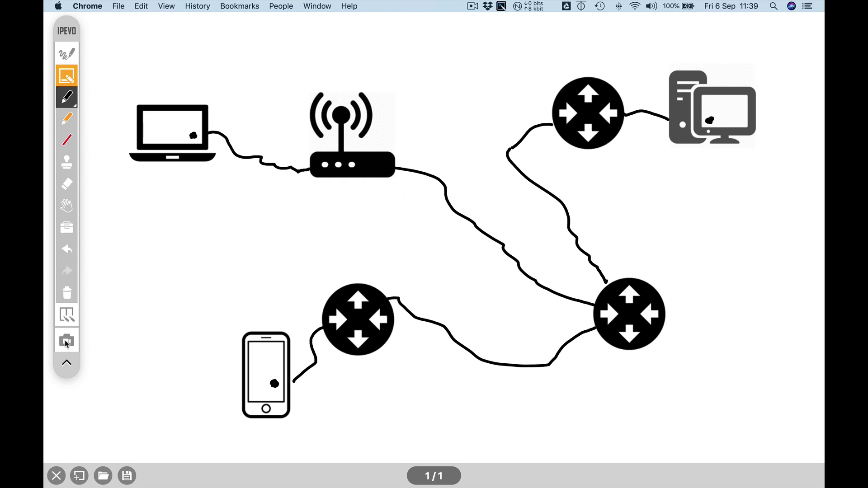
# - Close the whiteboard and browse the ZeroTier Global Area Networking page
pyautogui.click(69, 76)
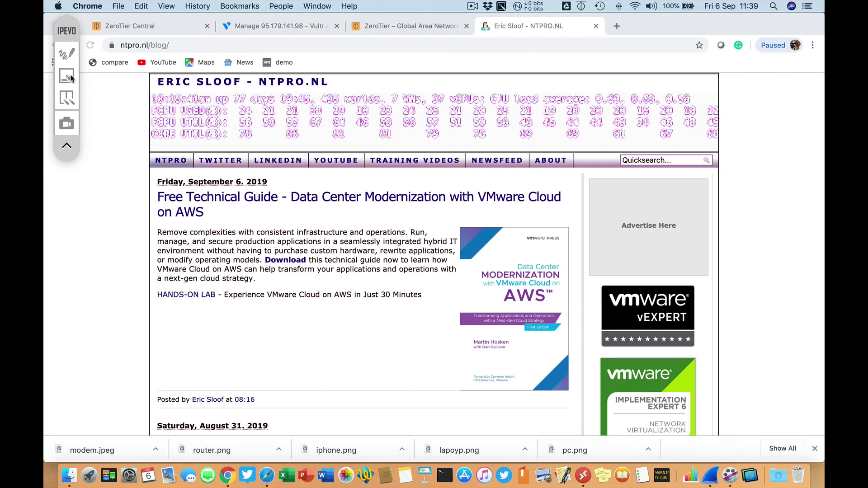
pyautogui.click(387, 27)
pyautogui.scroll(-6, 488, 243)
pyautogui.scroll(-5, 500, 257)
pyautogui.scroll(9, 500, 257)
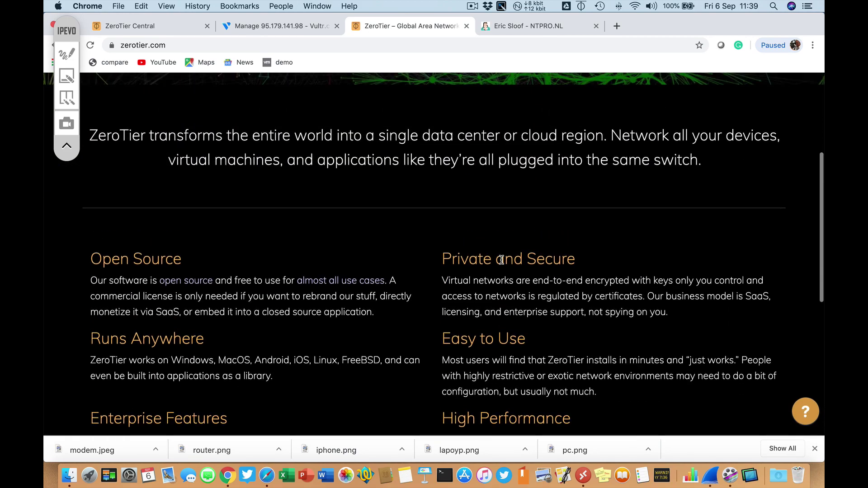
pyautogui.scroll(-3, 501, 263)
pyautogui.scroll(4, 501, 260)
pyautogui.scroll(2, 501, 260)
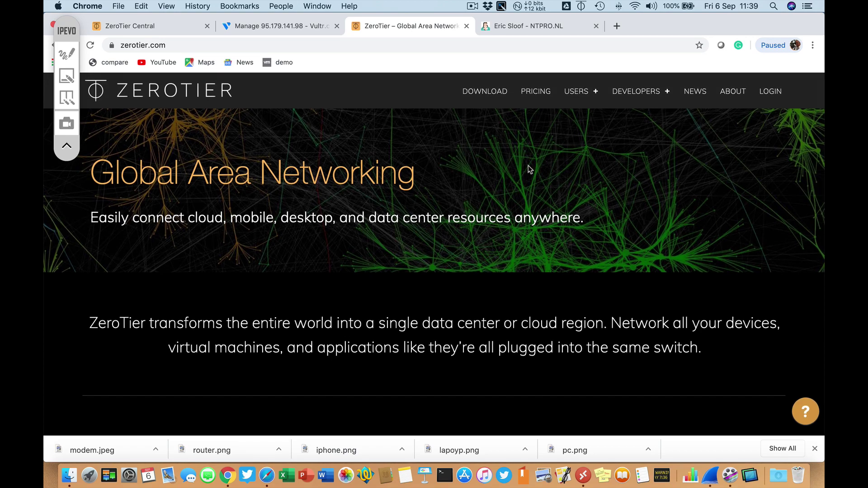
# - Open the ZeroTier pricing page and scroll to the 'Most uses of ZeroTier are free' table
pyautogui.click(535, 92)
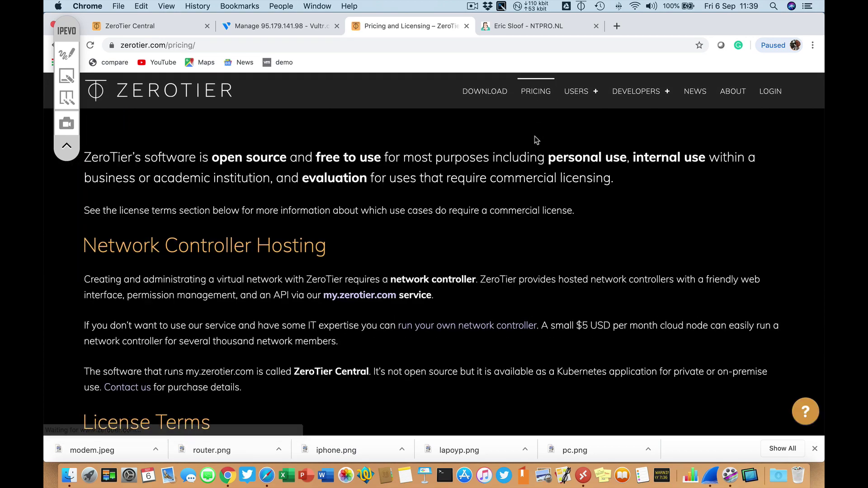
pyautogui.scroll(-10, 536, 143)
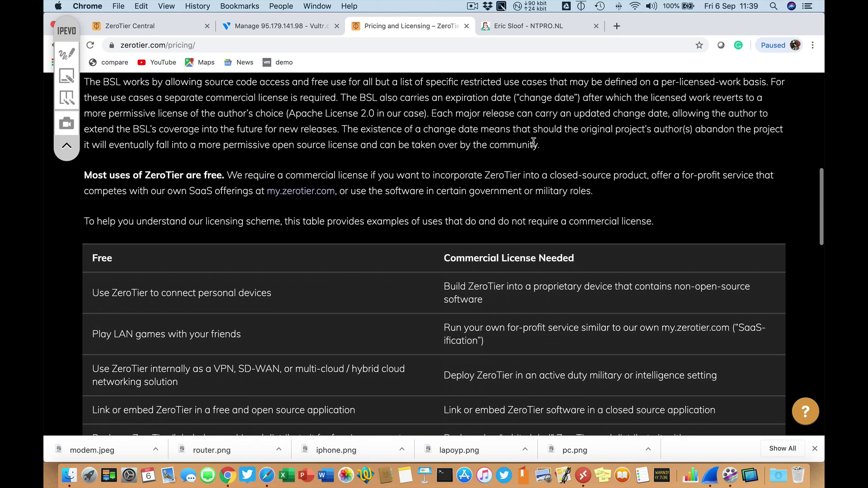
pyautogui.scroll(-3, 533, 143)
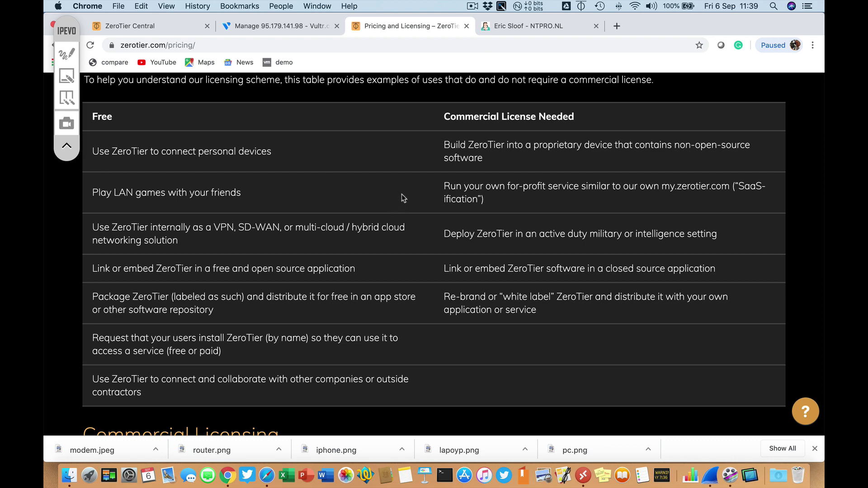
pyautogui.scroll(-2, 398, 205)
pyautogui.scroll(3, 400, 208)
pyautogui.scroll(1, 399, 208)
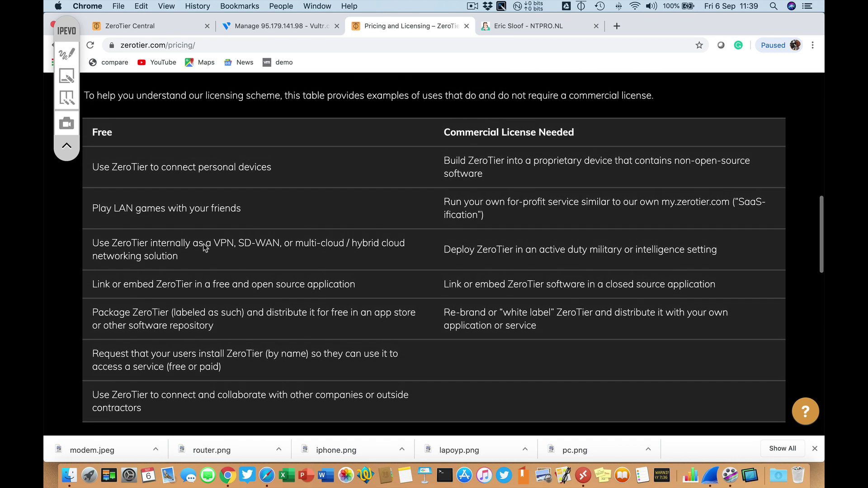
pyautogui.scroll(3, 323, 236)
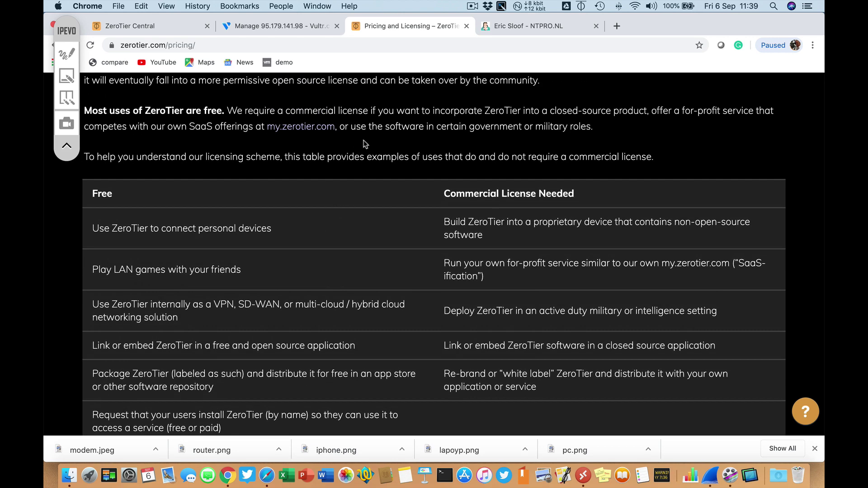
# - In ZeroTier Central, select and copy the ntpro network ID
pyautogui.click(181, 30)
pyautogui.scroll(20, 517, 230)
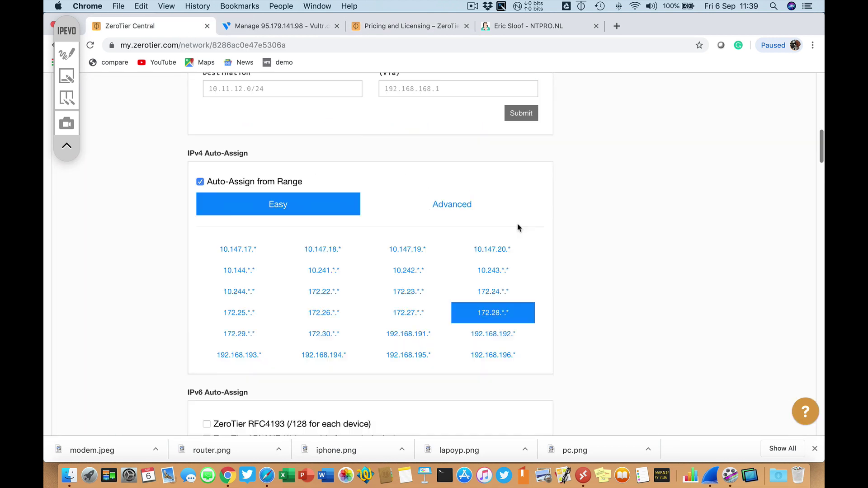
pyautogui.scroll(-3, 517, 229)
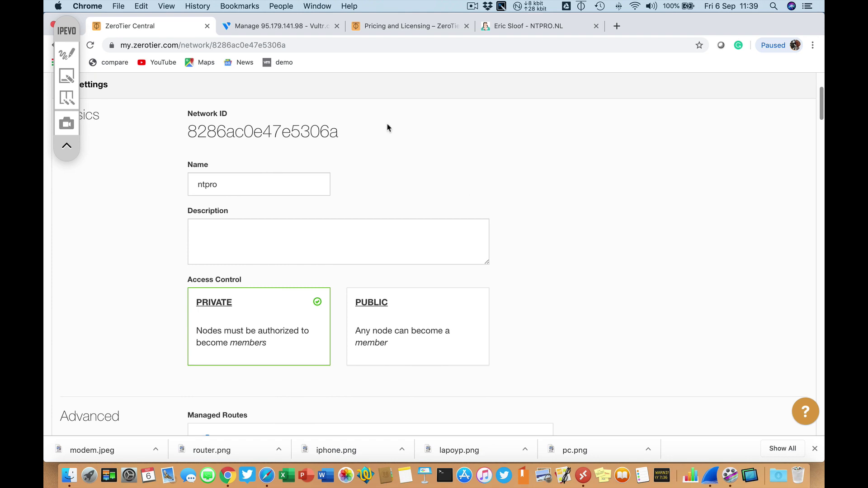
pyautogui.scroll(3, 403, 138)
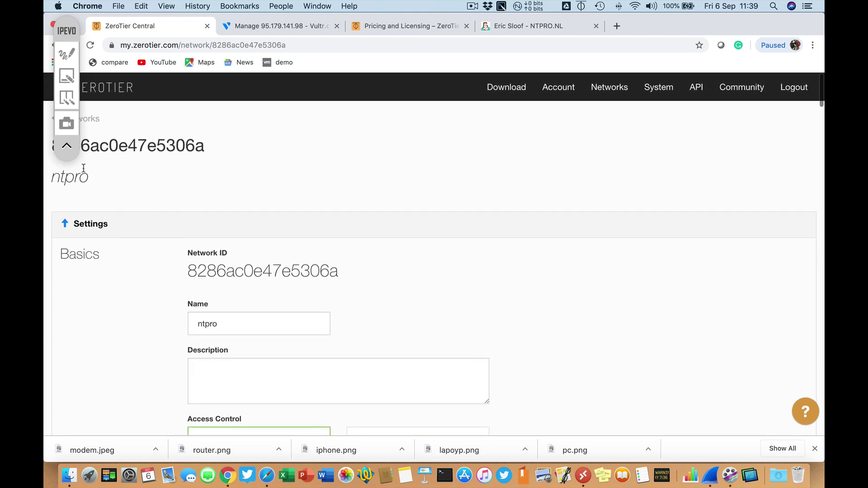
pyautogui.moveTo(191, 271); pyautogui.dragTo(345, 274)
pyautogui.rightClick(311, 274)
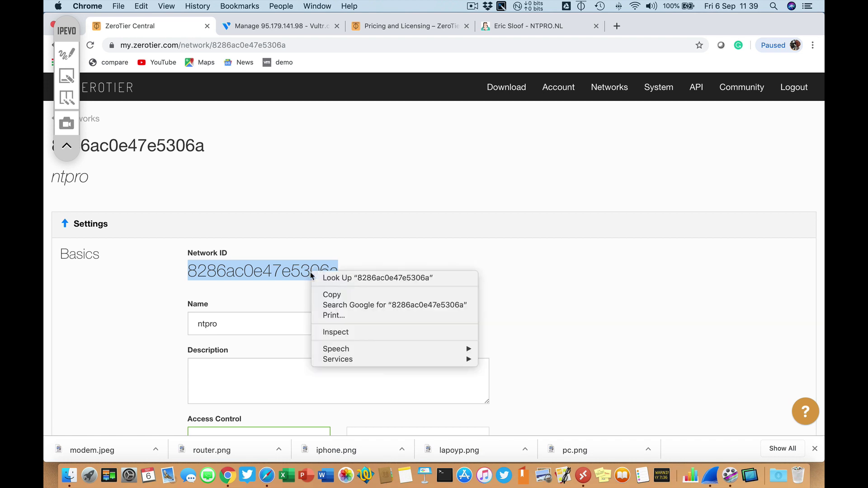
pyautogui.click(356, 295)
# - Scroll through the network settings, routes and 172.28 auto-assign range down to the Members list
pyautogui.scroll(-5, 447, 248)
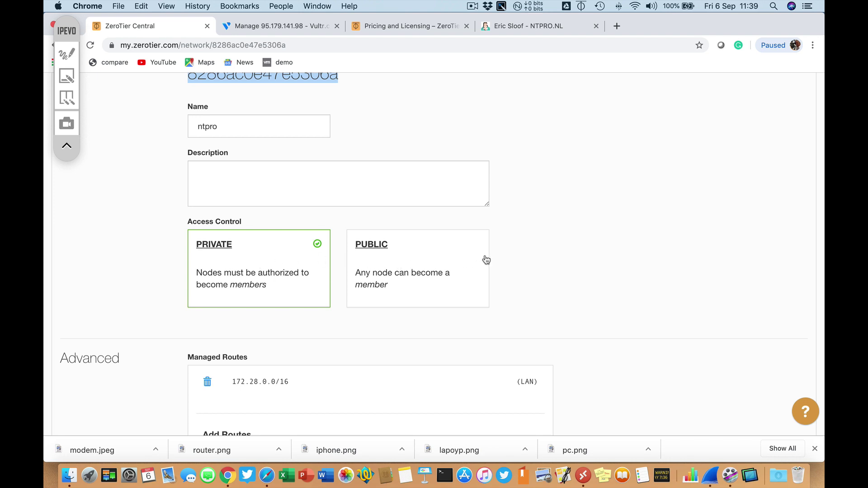
pyautogui.scroll(-5, 555, 268)
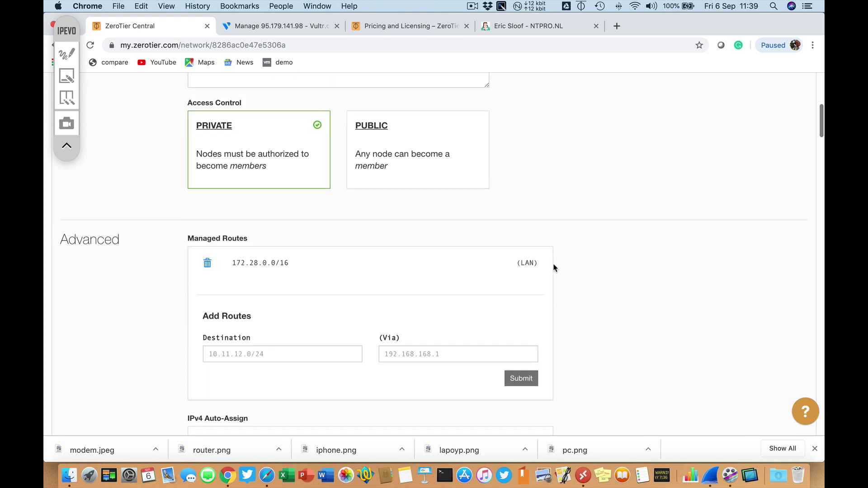
pyautogui.scroll(-1, 554, 268)
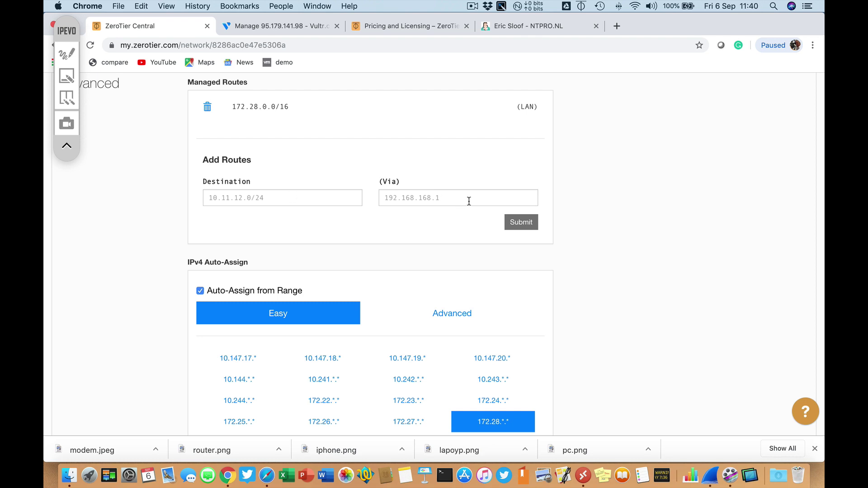
pyautogui.scroll(-1, 505, 213)
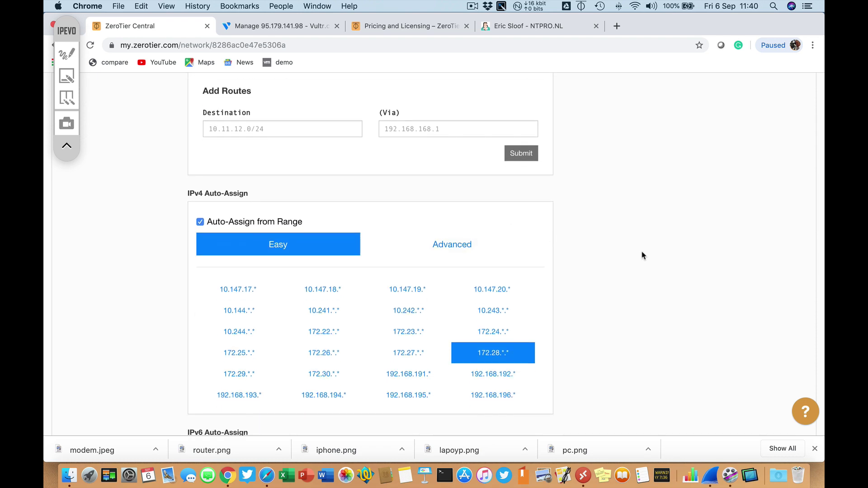
pyautogui.scroll(-1, 642, 242)
pyautogui.scroll(-1, 644, 243)
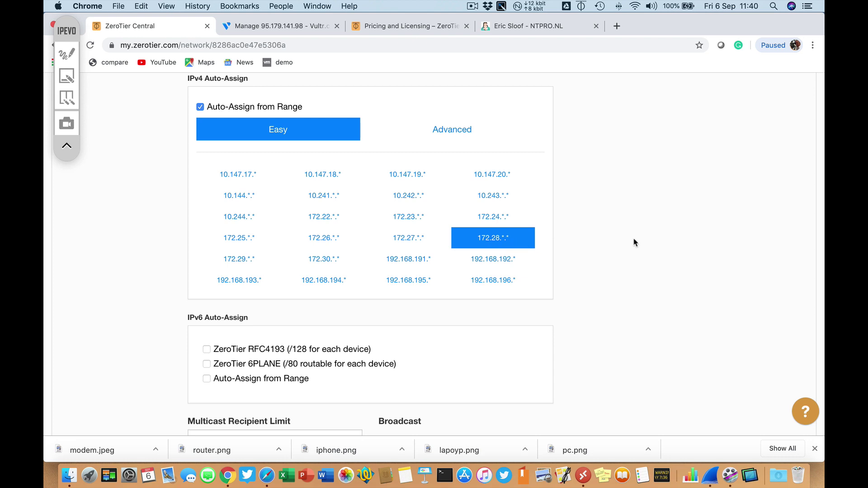
pyautogui.scroll(-10, 637, 244)
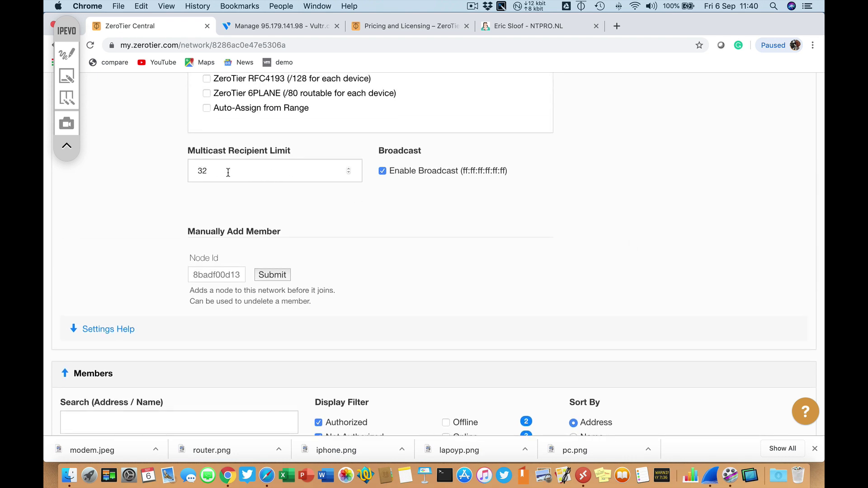
pyautogui.scroll(-3, 623, 223)
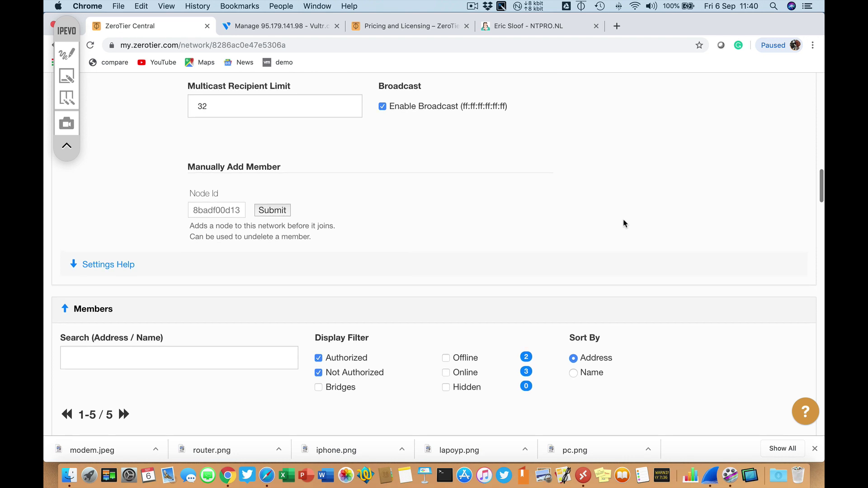
pyautogui.scroll(-10, 624, 223)
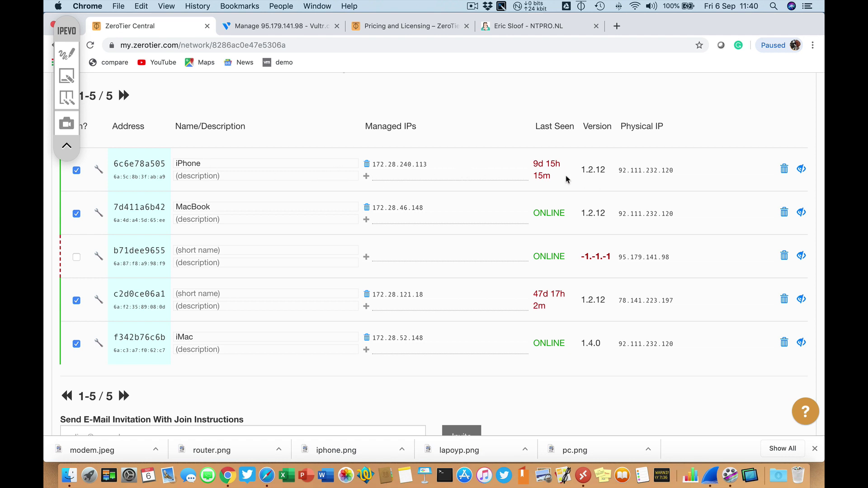
# - Select the iPhone, MacBook and iMac managed IPs, ending with the iMac's 172.28.52.148 for copying
pyautogui.doubleClick(387, 164)
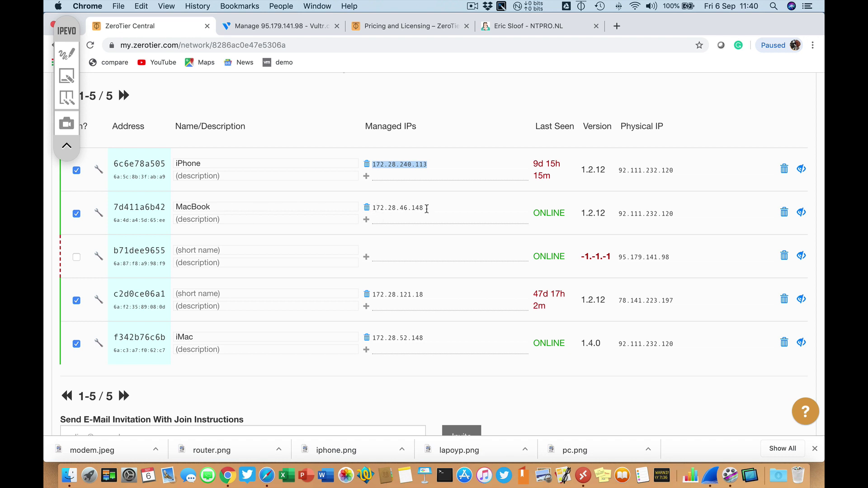
pyautogui.moveTo(427, 209); pyautogui.dragTo(372, 209)
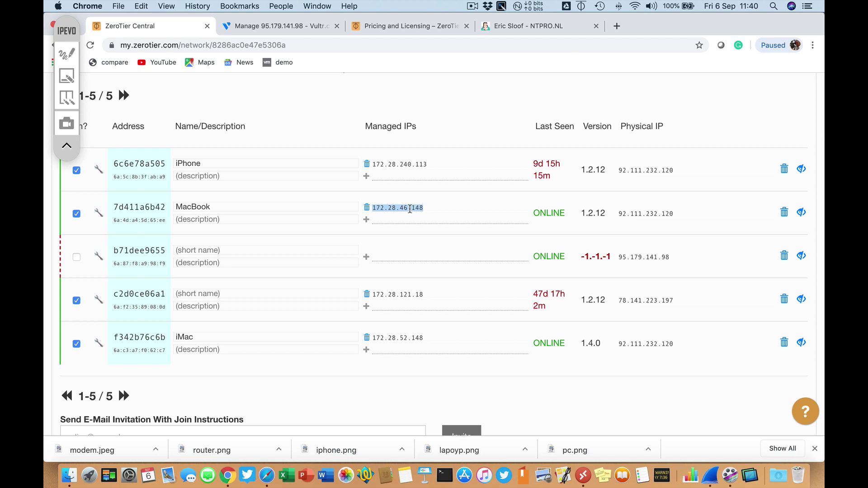
pyautogui.moveTo(439, 340); pyautogui.dragTo(374, 338)
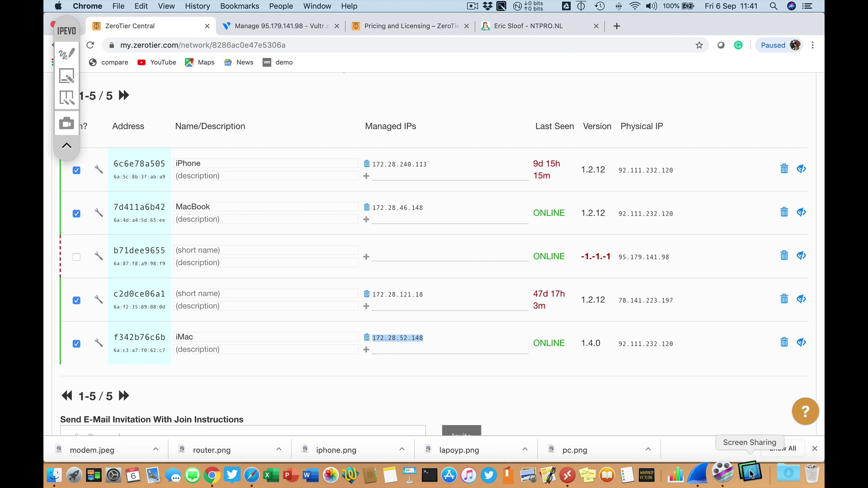
pyautogui.rightClick(397, 338)
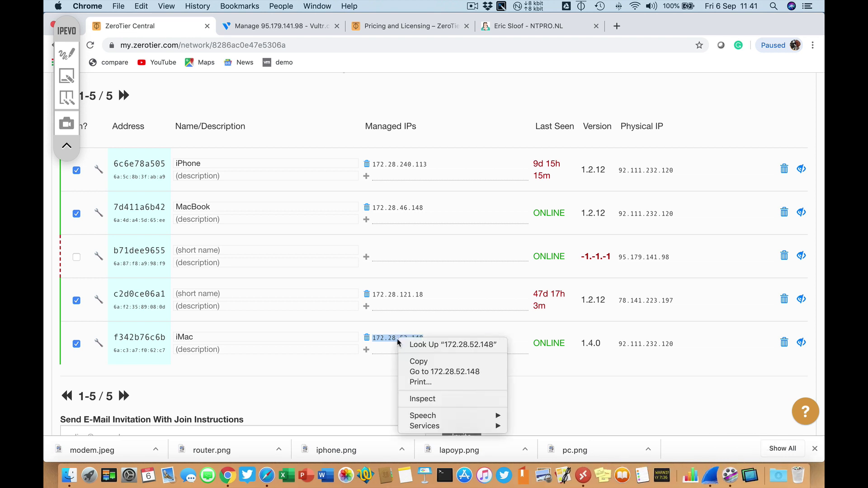
# - Copy the iMac's IP and connect to 172.28.52.148 in Screen Sharing
pyautogui.click(450, 362)
pyautogui.click(736, 464)
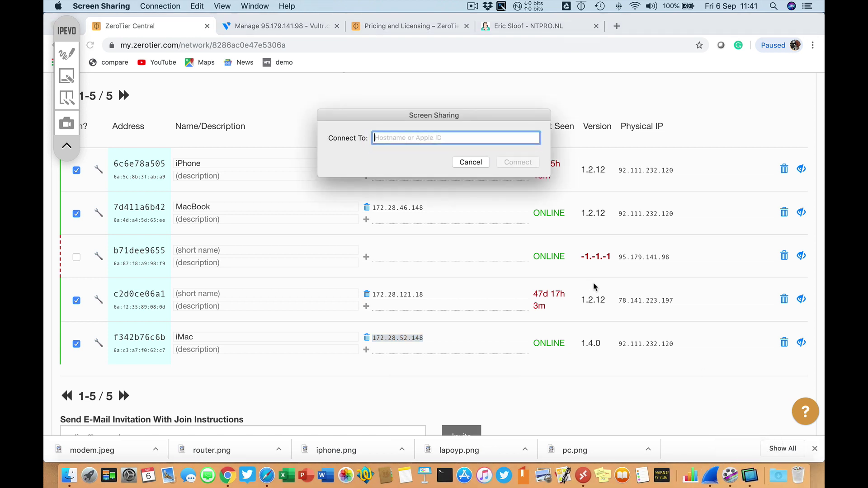
pyautogui.press('super+v')
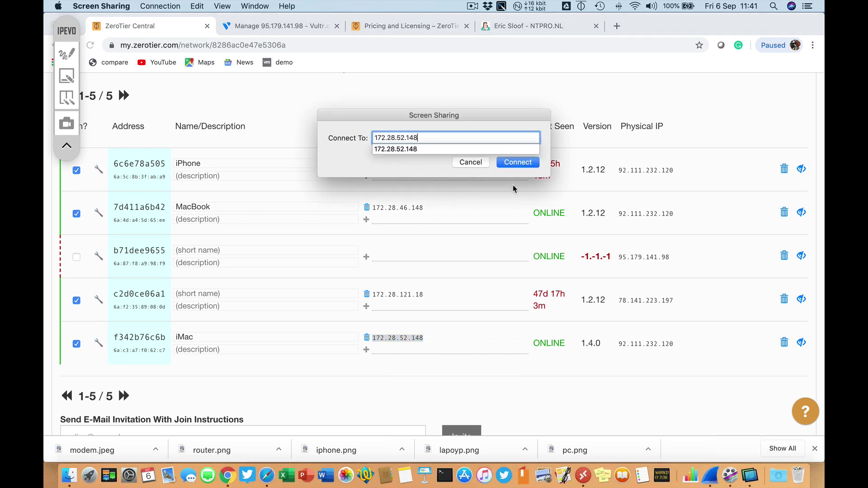
pyautogui.click(523, 163)
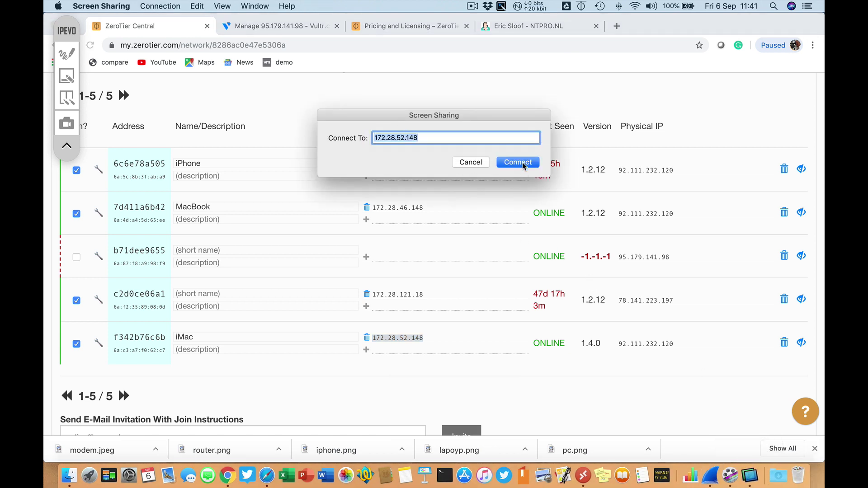
pyautogui.click(523, 163)
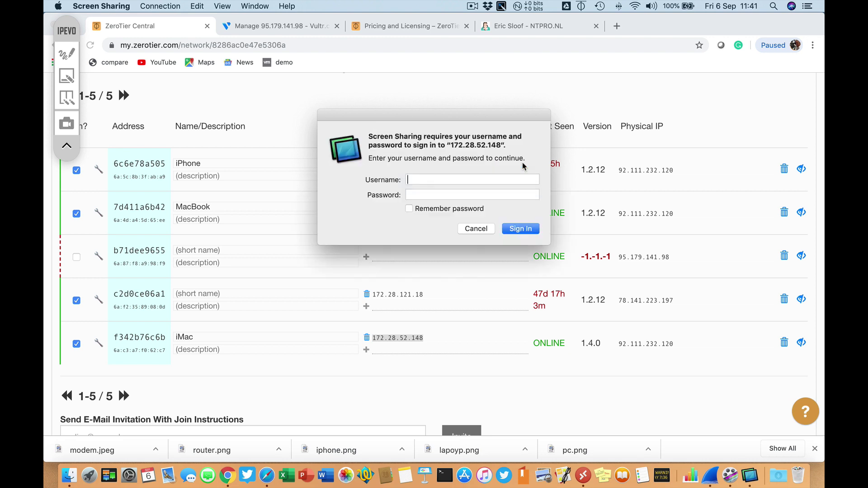
# - Sign in to the iMac with the account username and password, re-entering the password once
pyautogui.write('esloof')
pyautogui.press('Tab')
pyautogui.write('x')
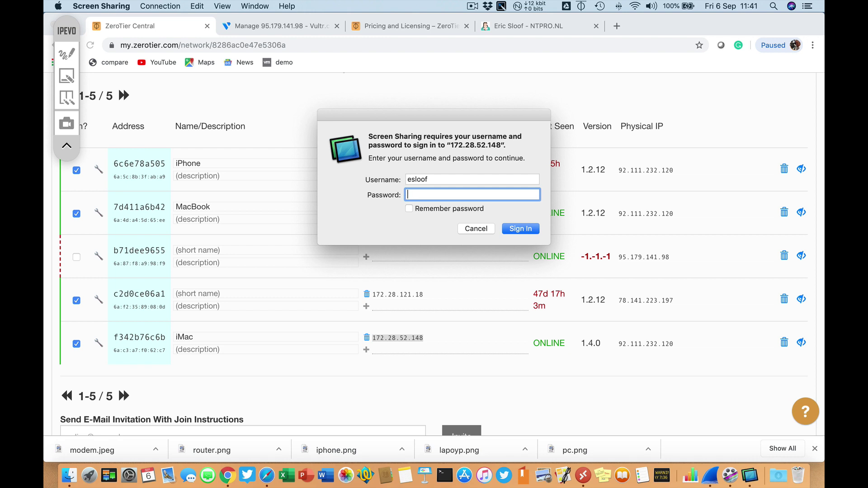
pyautogui.write('xxxxxxxxx')
pyautogui.press('Return')
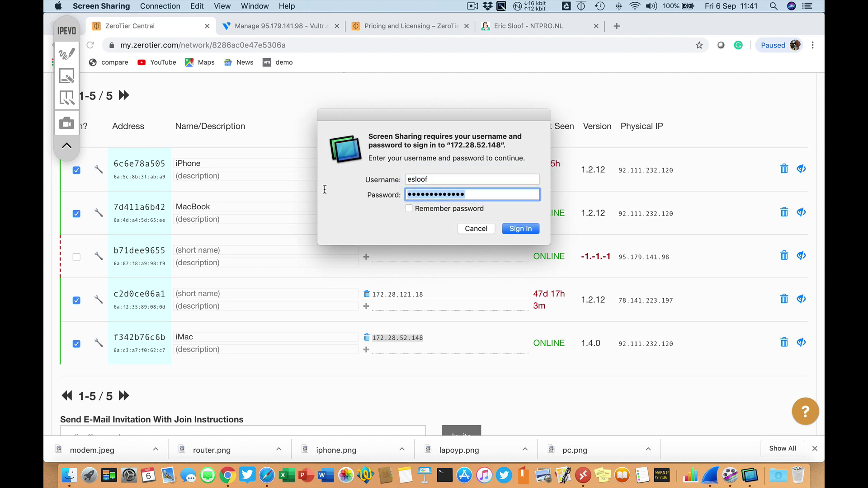
pyautogui.write('xx')
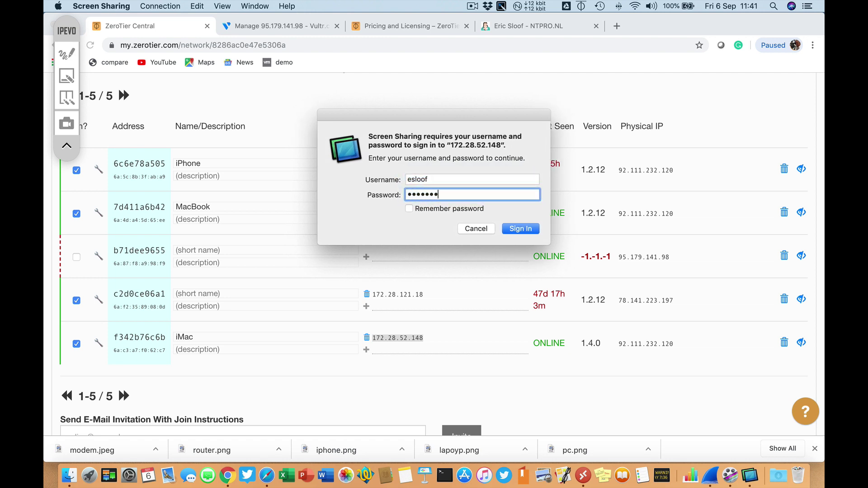
pyautogui.write('xx')
pyautogui.press('Return')
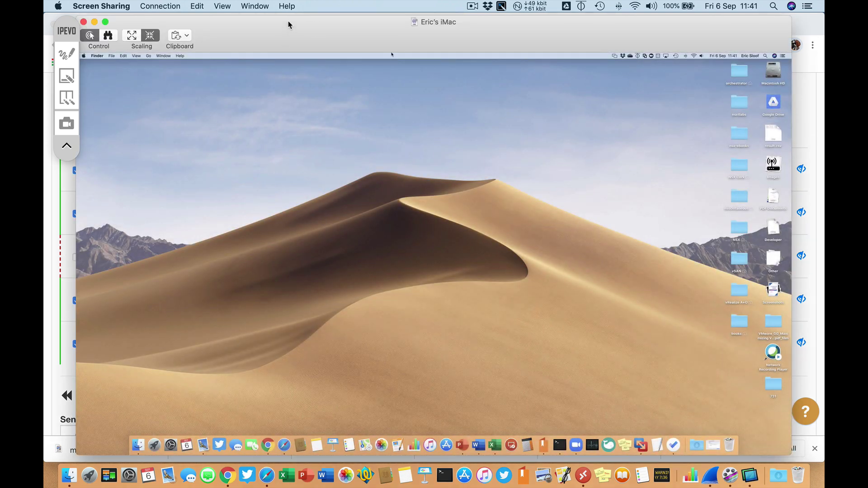
pyautogui.moveTo(289, 23); pyautogui.dragTo(292, 26)
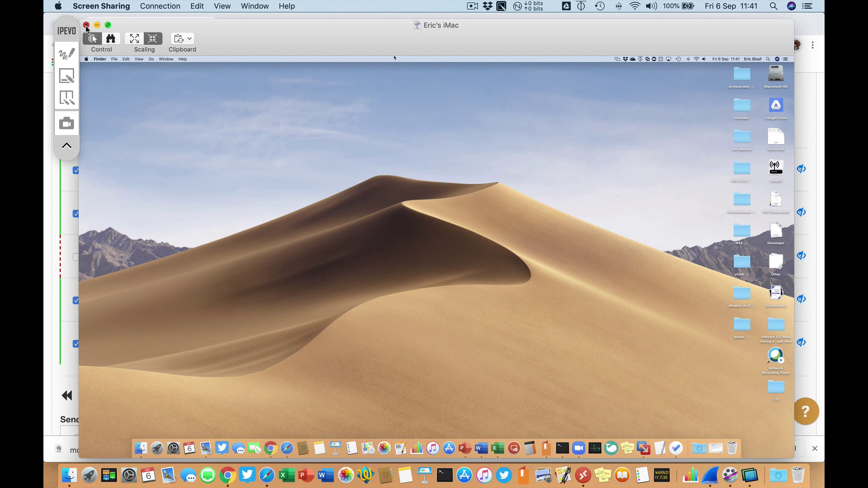
# - Close the remote iMac window and compare members' physical IPs to spot the unauthorized 95.179.141.98
pyautogui.click(87, 25)
pyautogui.moveTo(682, 344); pyautogui.dragTo(615, 347)
pyautogui.moveTo(673, 213); pyautogui.dragTo(618, 216)
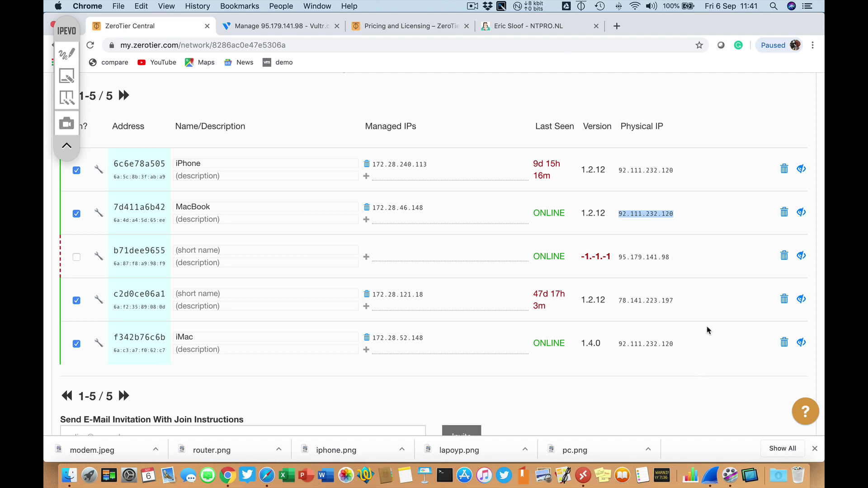
pyautogui.moveTo(683, 255); pyautogui.dragTo(618, 259)
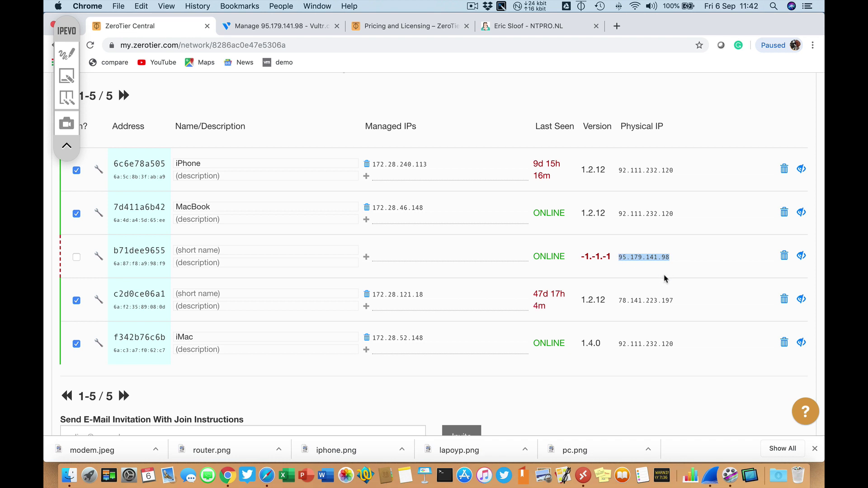
pyautogui.click(308, 28)
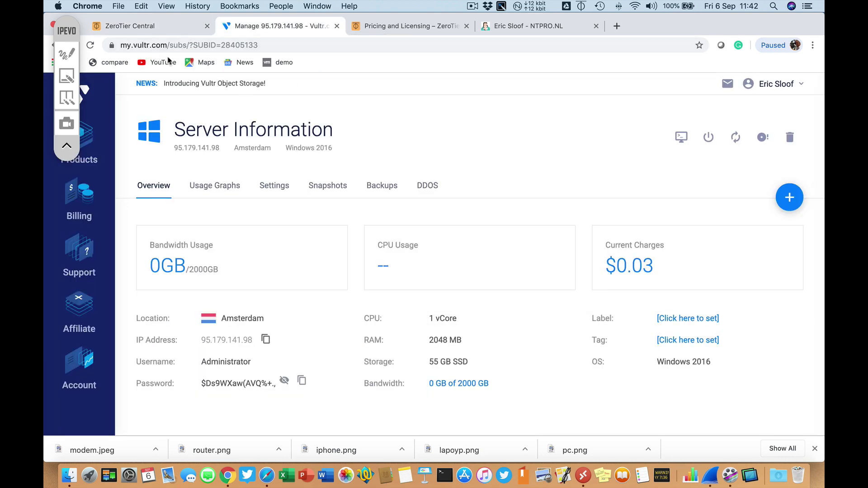
# - Hide the Windows server's password and begin deploying a new Vultr server
pyautogui.scroll(-2, 558, 131)
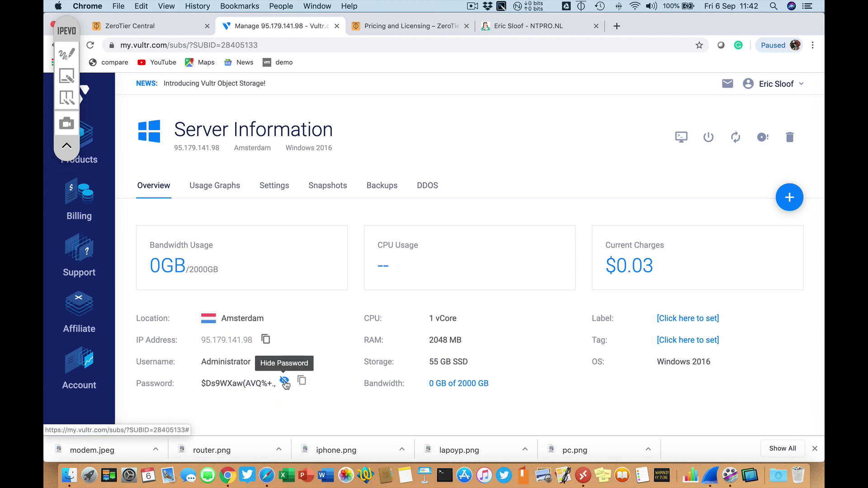
pyautogui.click(284, 382)
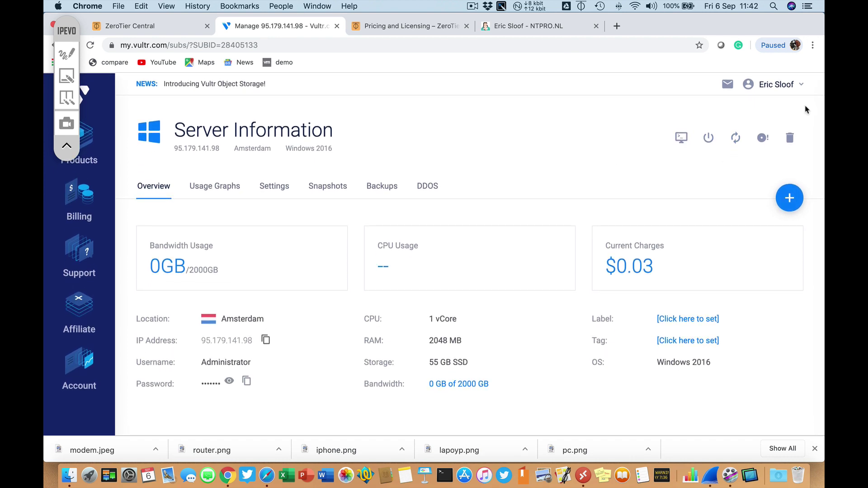
pyautogui.click(788, 197)
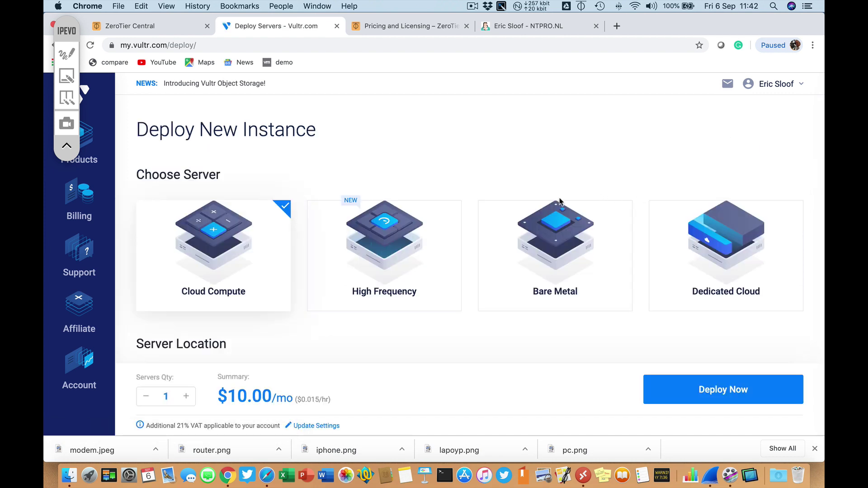
pyautogui.scroll(-3, 212, 150)
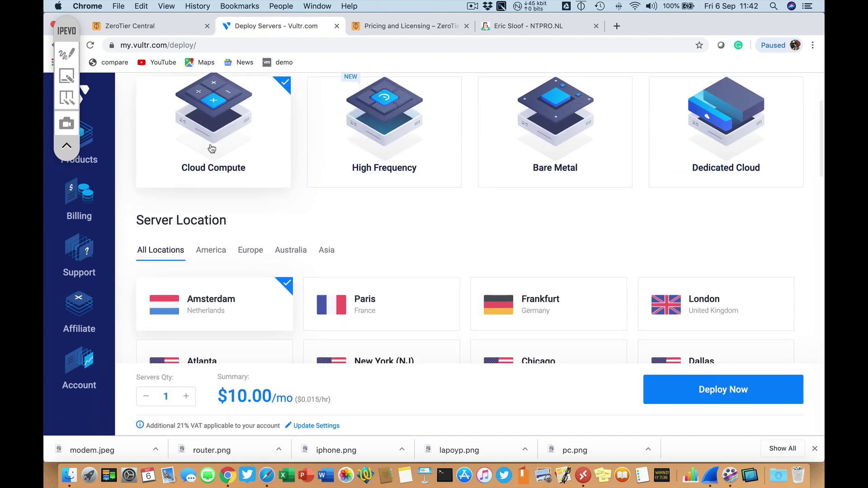
pyautogui.scroll(-3, 251, 157)
pyautogui.scroll(4, 251, 158)
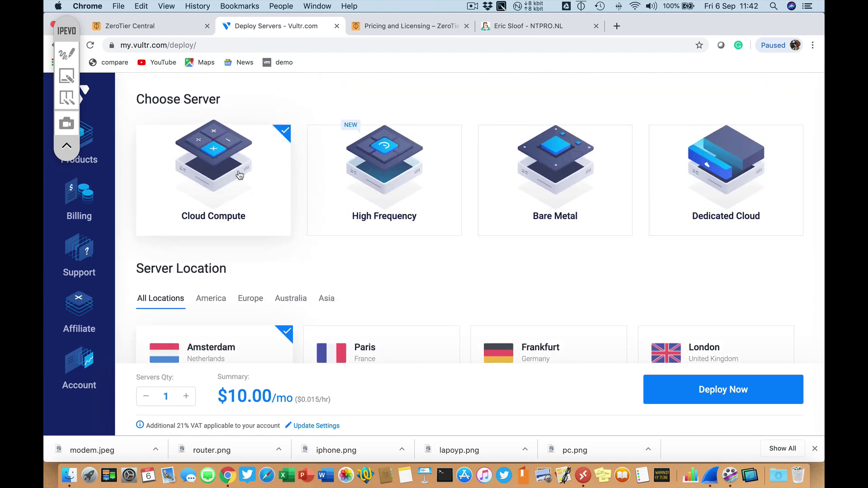
pyautogui.scroll(-5, 260, 185)
pyautogui.scroll(-5, 567, 262)
pyautogui.scroll(-3, 676, 259)
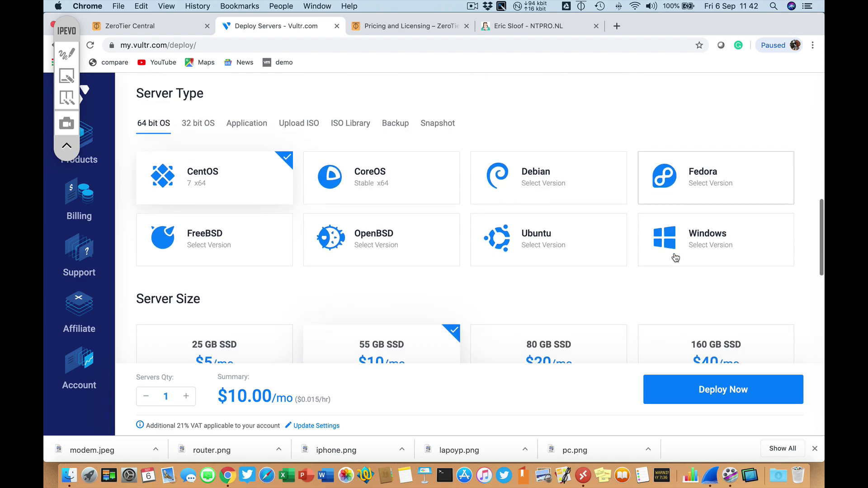
pyautogui.click(699, 243)
pyautogui.scroll(-5, 494, 246)
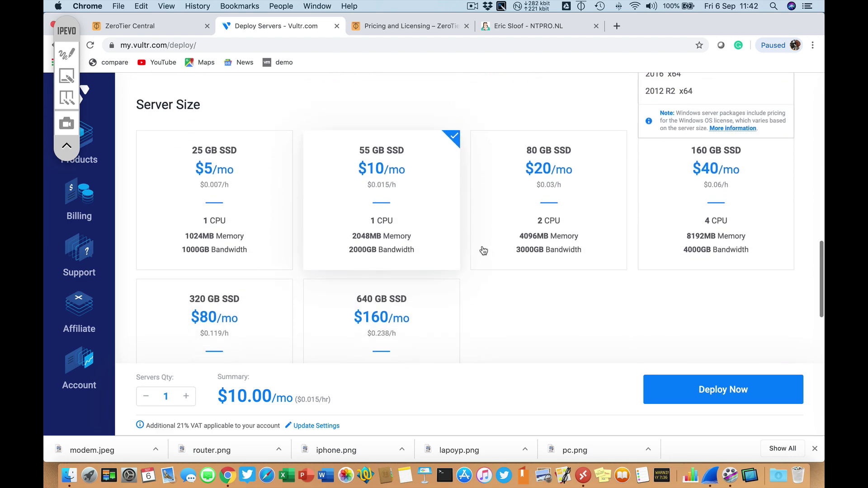
pyautogui.scroll(-3, 306, 215)
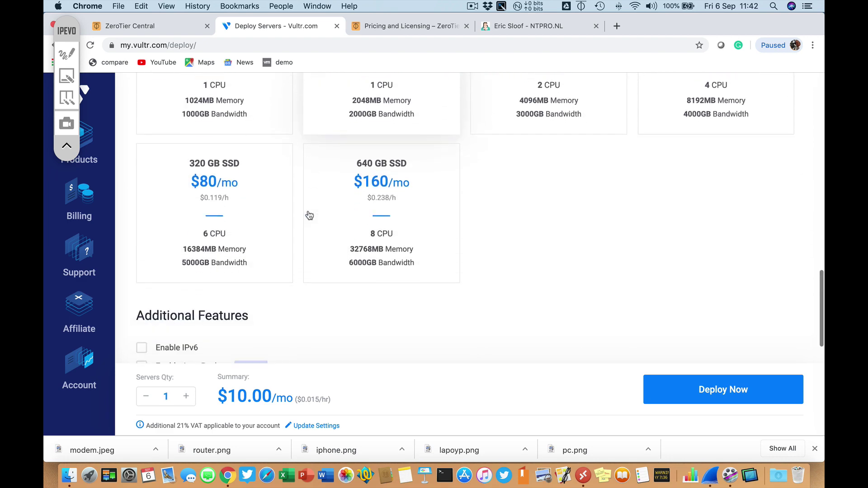
pyautogui.scroll(7, 306, 214)
pyautogui.scroll(-10, 274, 259)
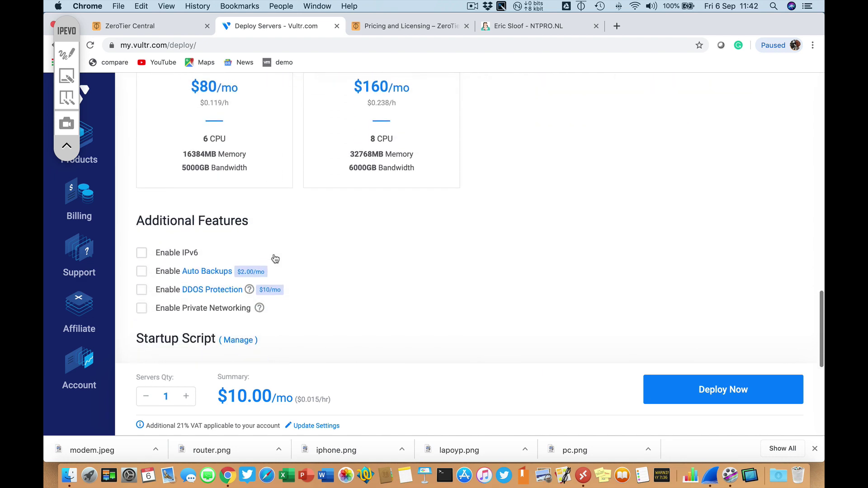
pyautogui.scroll(-2, 275, 258)
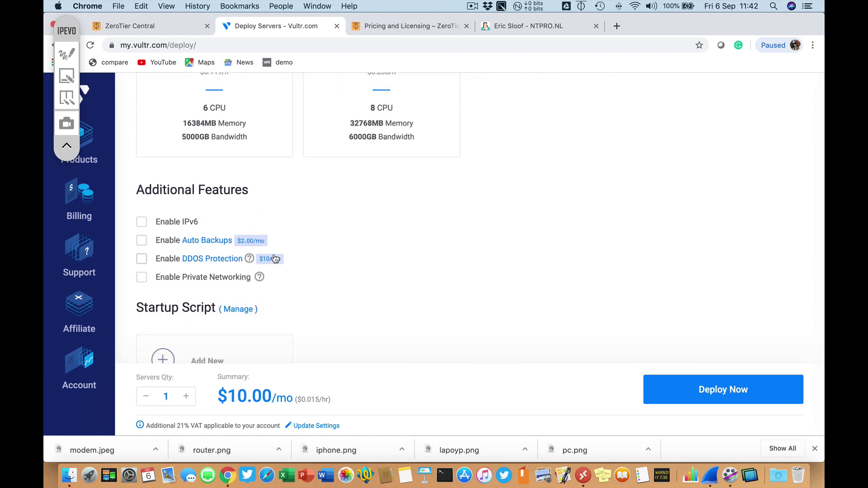
pyautogui.scroll(2, 274, 258)
pyautogui.scroll(5, 274, 259)
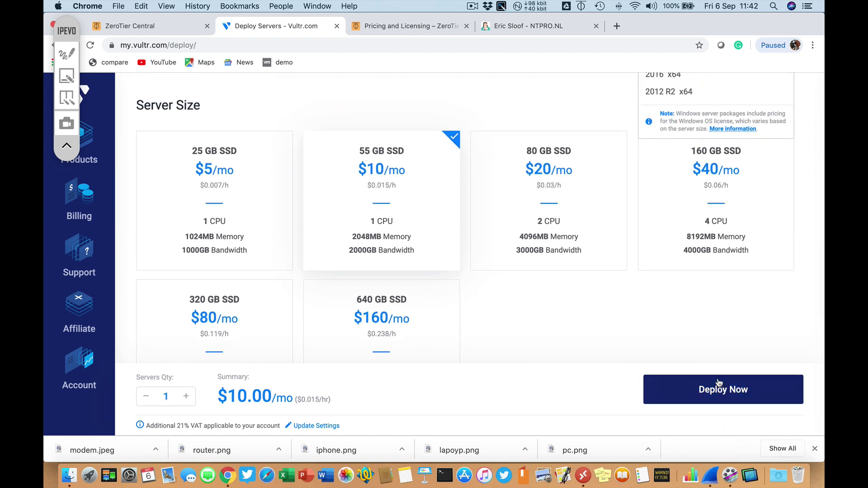
pyautogui.scroll(15, 662, 280)
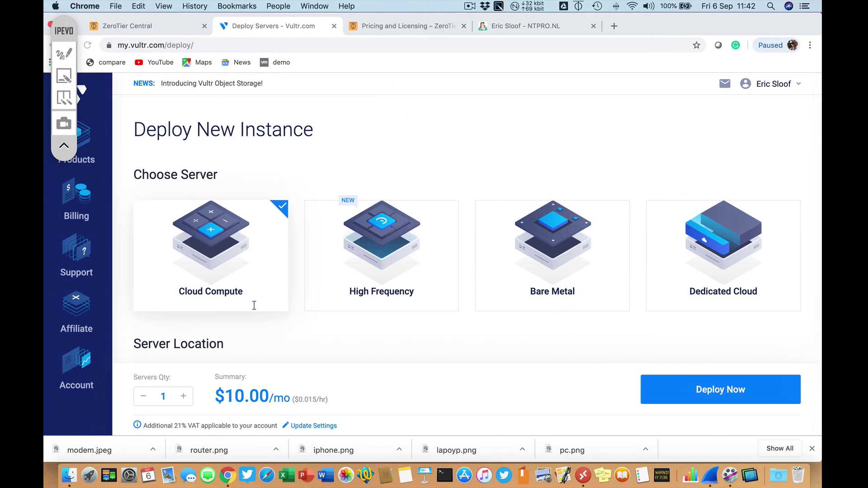
# - Save the ZeroTier One MSI Installer (x86/x64) onto the server from Internet Explorer
pyautogui.scroll(2, 274, 136)
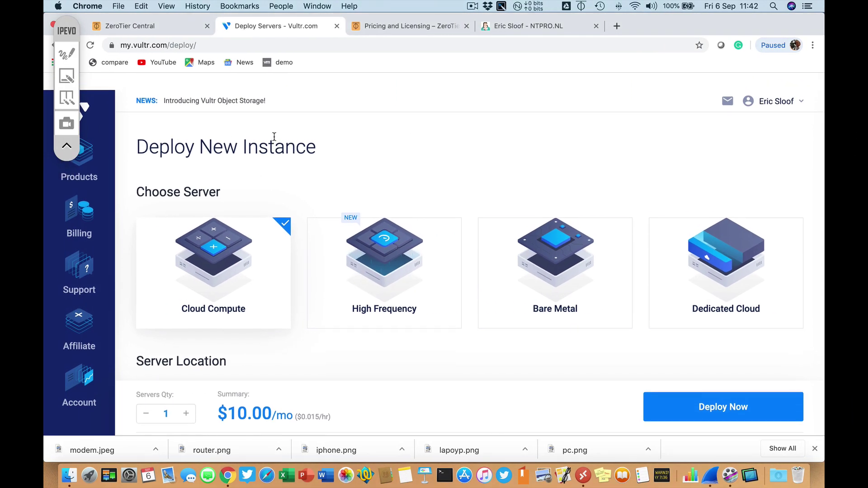
pyautogui.scroll(-10, 274, 136)
pyautogui.scroll(10, 274, 136)
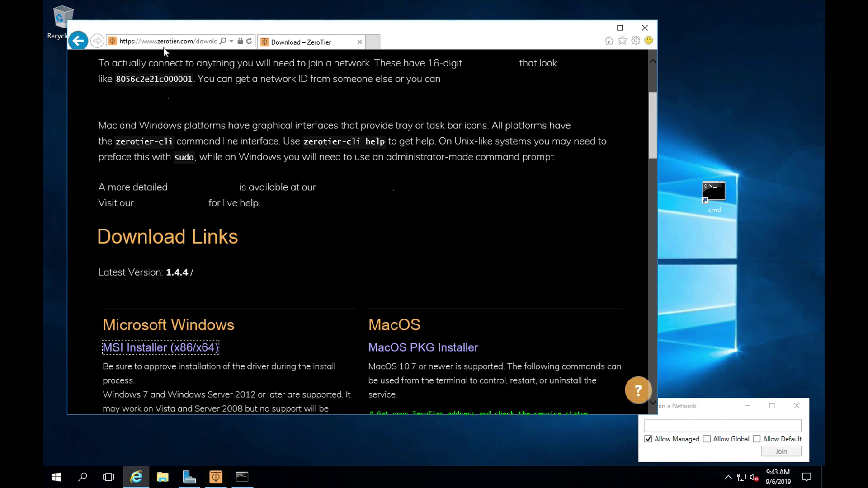
pyautogui.click(193, 350)
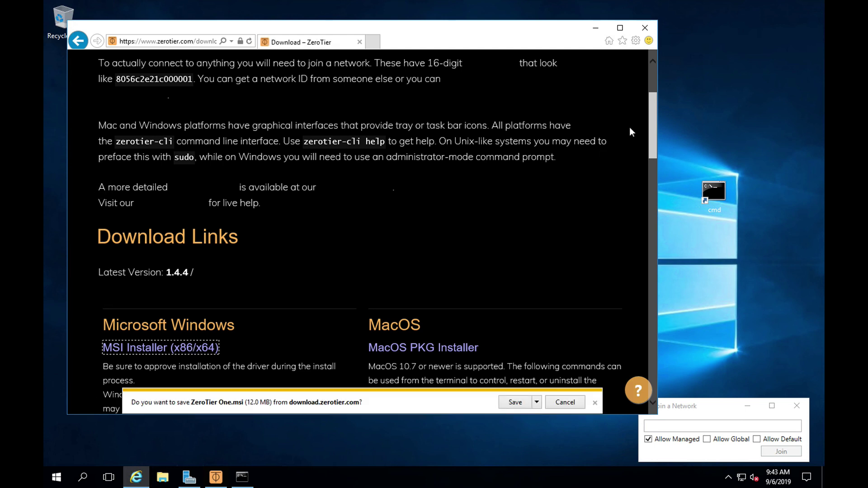
pyautogui.click(516, 403)
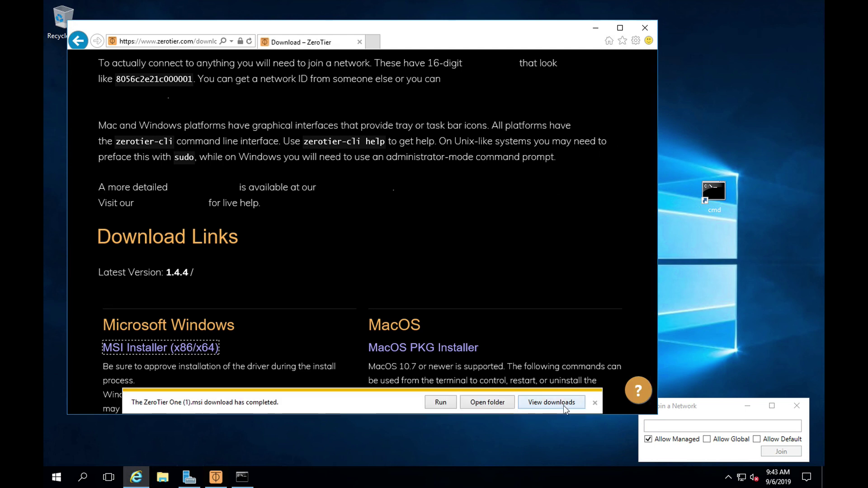
# - Open ZeroTier One's Join Network window from its notification-area icon
pyautogui.click(593, 401)
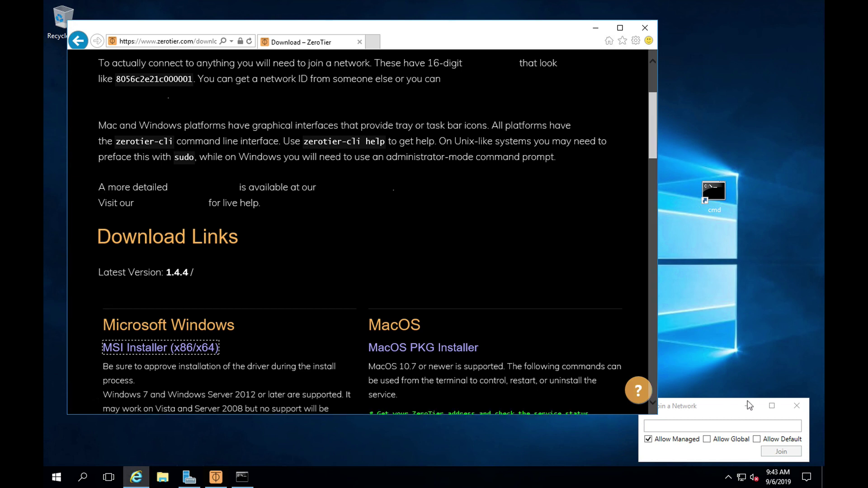
pyautogui.click(714, 424)
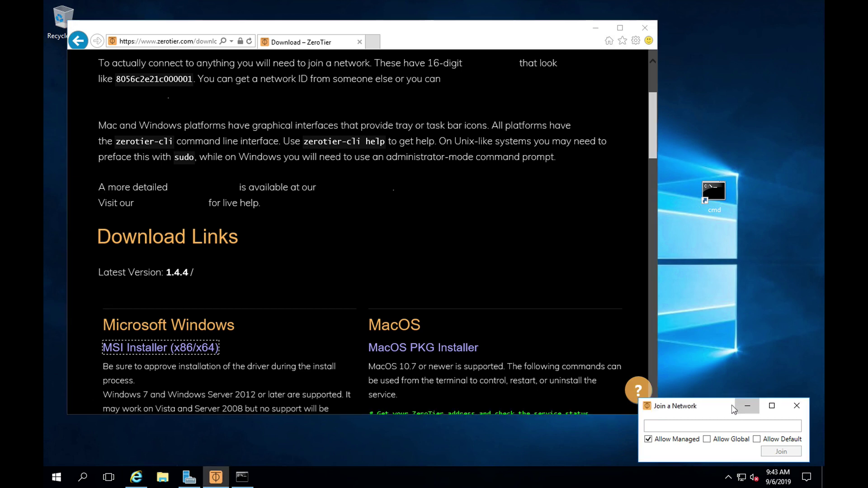
pyautogui.click(728, 478)
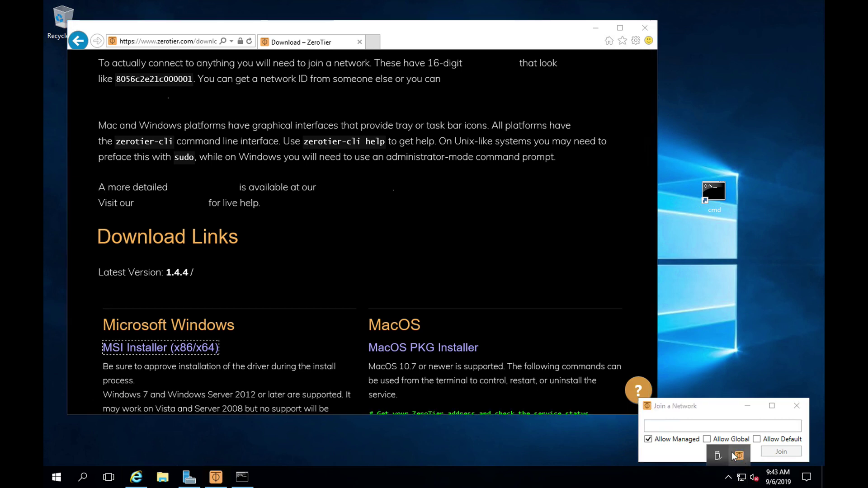
pyautogui.rightClick(739, 456)
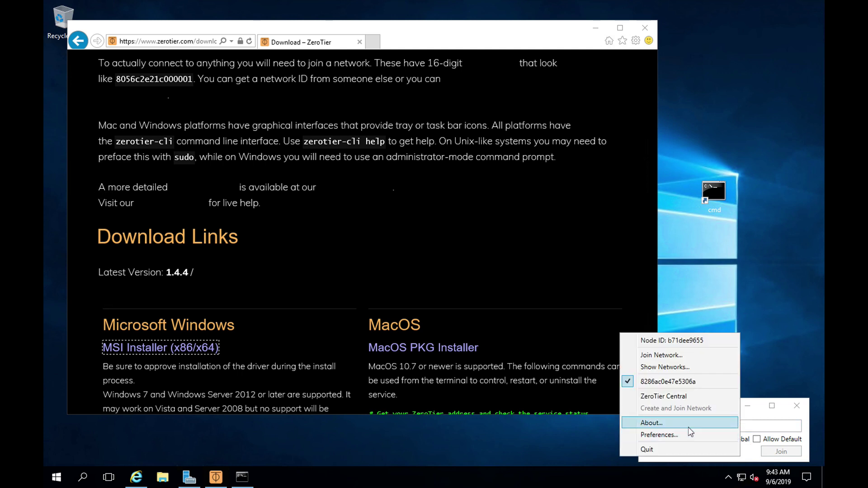
pyautogui.click(674, 355)
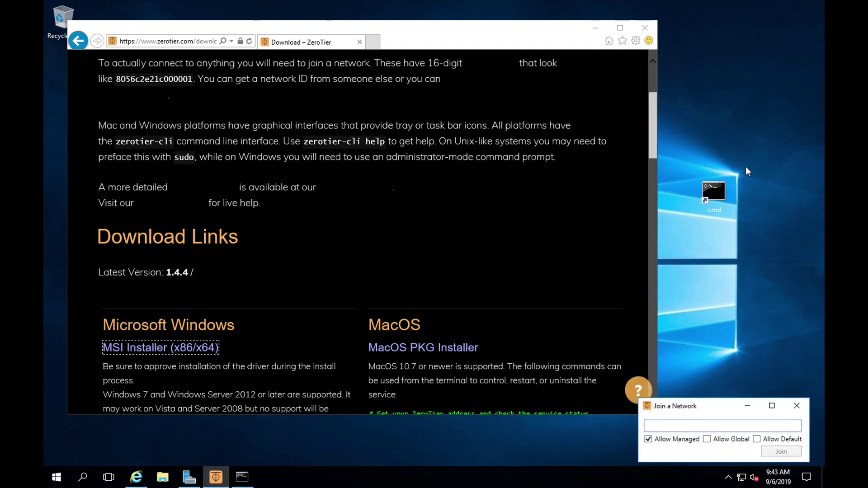
# - Run ipconfig in an administrator Command Prompt to show the ZeroTier adapter's 169.254.64.22 address
pyautogui.doubleClick(709, 185)
pyautogui.click(342, 187)
pyautogui.write('i')
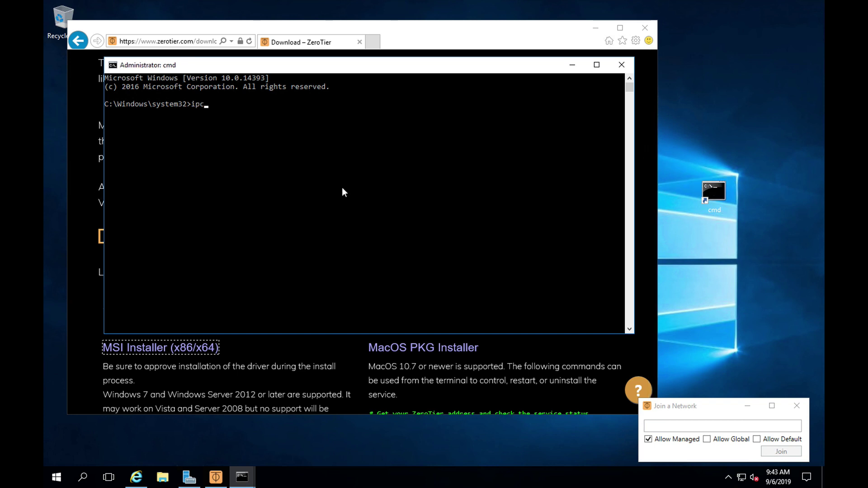
pyautogui.write('pconfig')
pyautogui.press('Return')
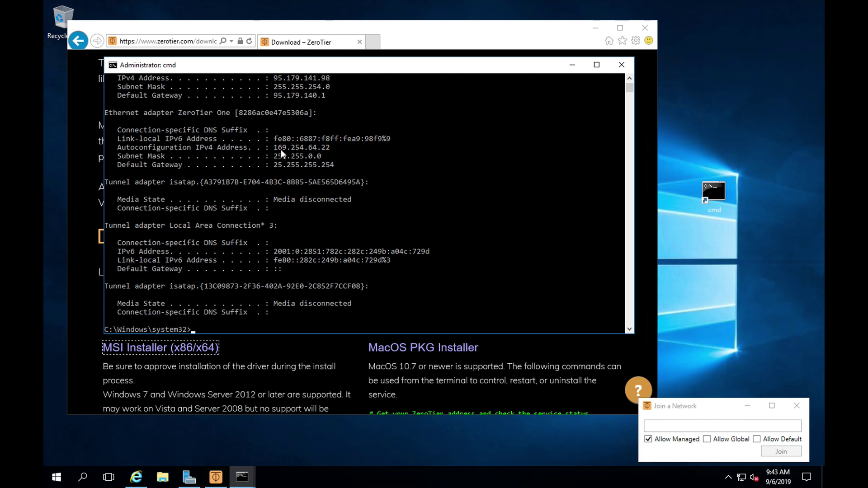
pyautogui.scroll(2, 281, 149)
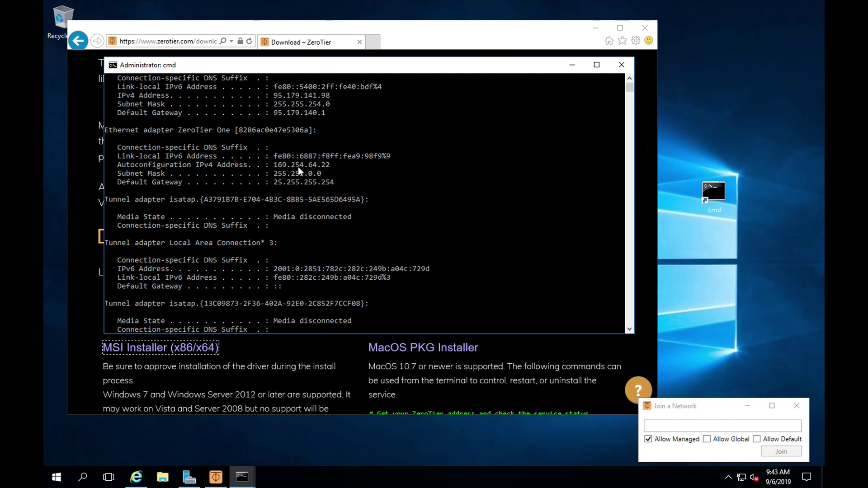
pyautogui.scroll(2, 297, 167)
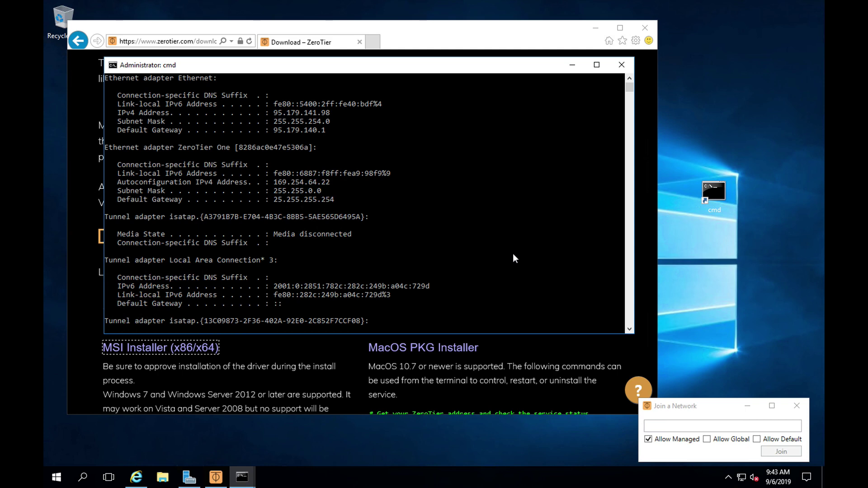
# - Copy the ntpro network ID from ZeroTier Central and try pasting it into the server's Join field
pyautogui.hotkey('ctrl', 'Left')
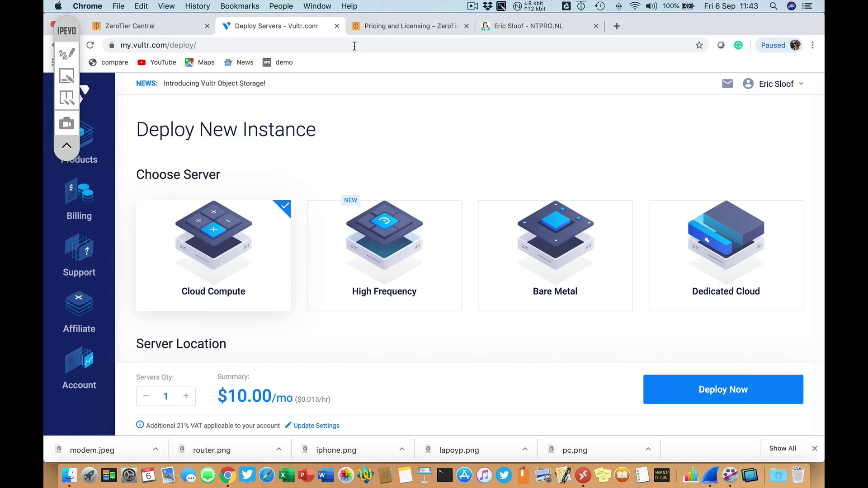
pyautogui.click(179, 26)
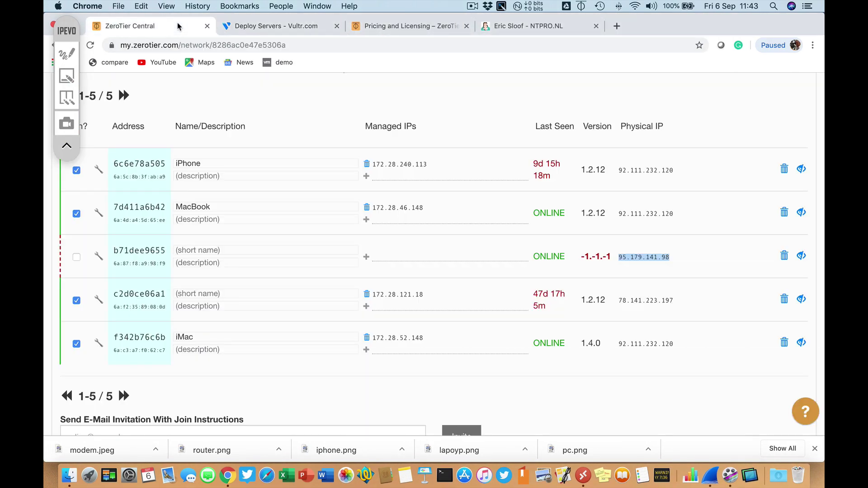
pyautogui.scroll(15, 394, 217)
pyautogui.moveTo(237, 149); pyautogui.dragTo(63, 117)
pyautogui.rightClick(146, 145)
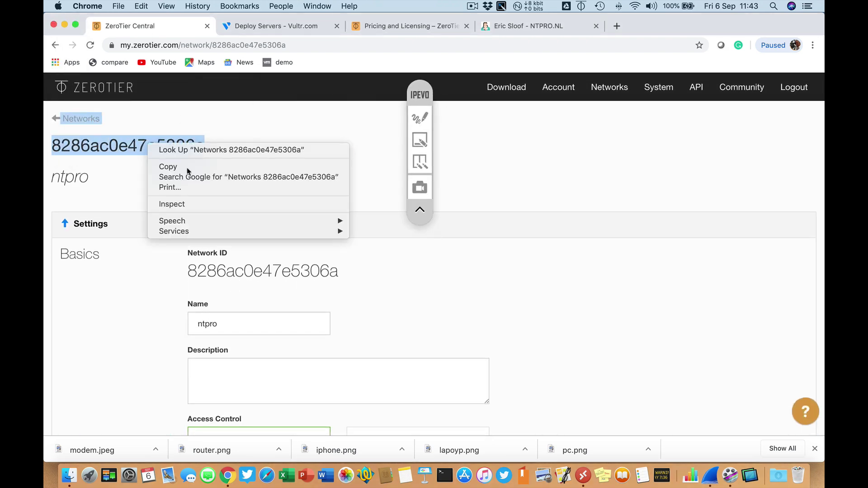
pyautogui.hotkey('ctrl', 'Right')
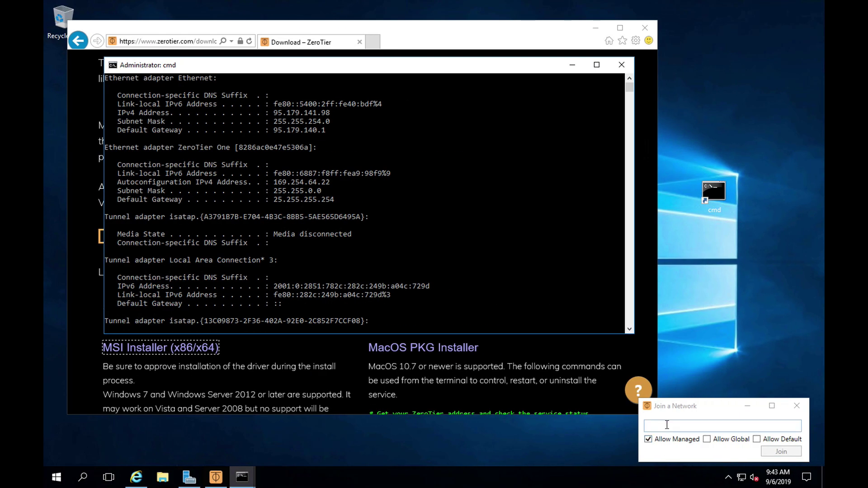
pyautogui.click(666, 425)
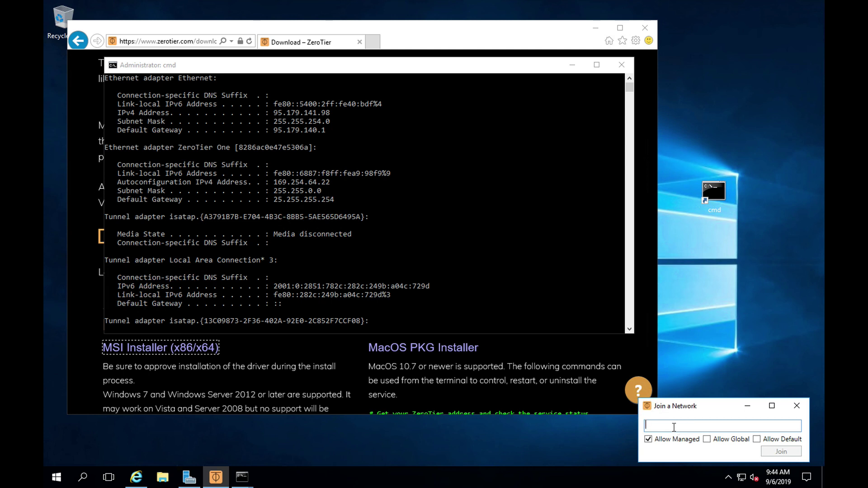
pyautogui.rightClick(678, 426)
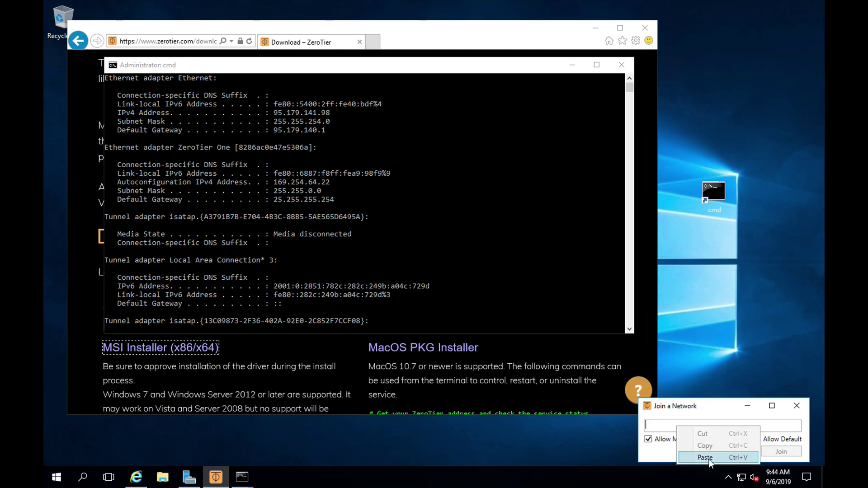
pyautogui.click(737, 423)
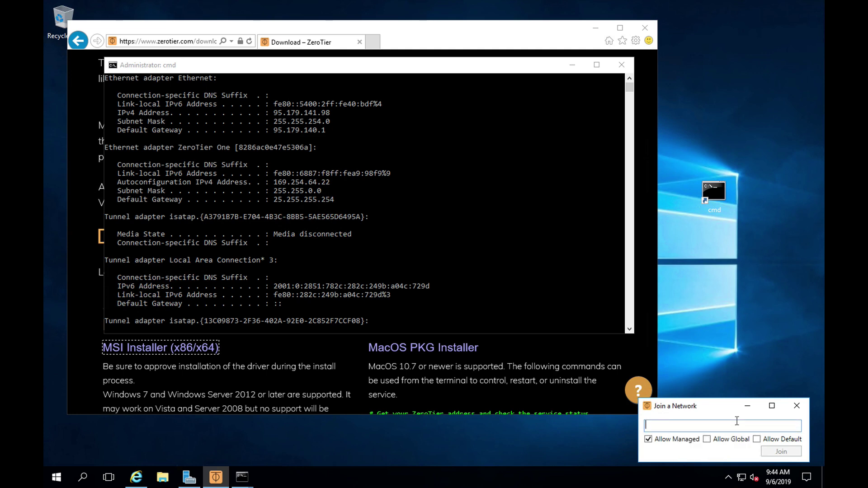
# - Re-copy the network ID on the Mac and paste it with Ctrl+V into the Join field
pyautogui.hotkey('ctrl', 'Left')
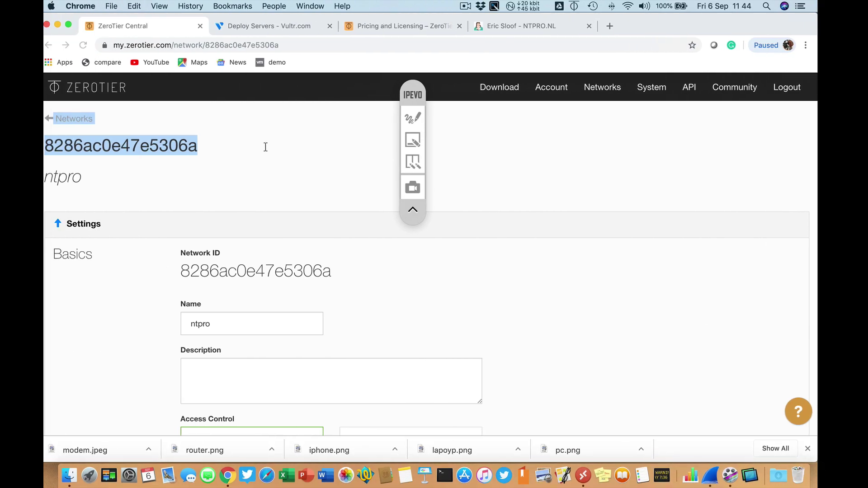
pyautogui.moveTo(217, 145); pyautogui.dragTo(46, 144)
pyautogui.rightClick(93, 140)
pyautogui.click(156, 163)
pyautogui.hotkey('ctrl', 'Right')
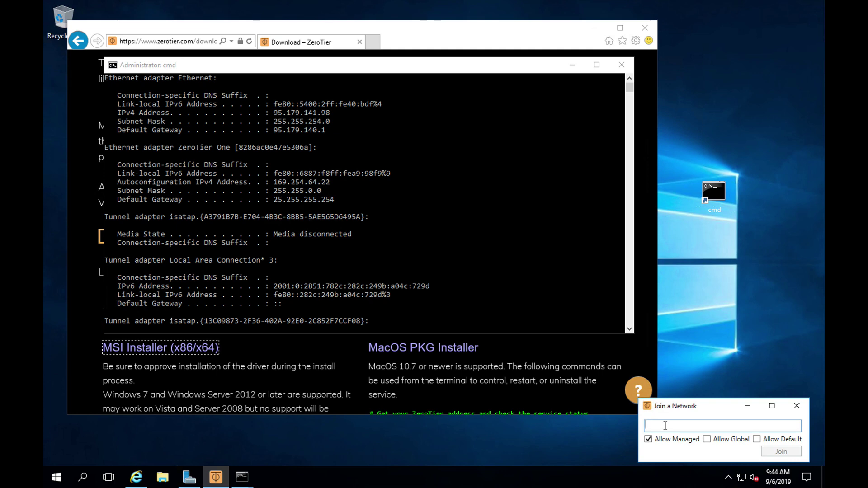
pyautogui.hotkey('ctrl', 'v')
# - Join the server to the network, then reload the ZeroTier Central network page on the Mac
pyautogui.click(773, 451)
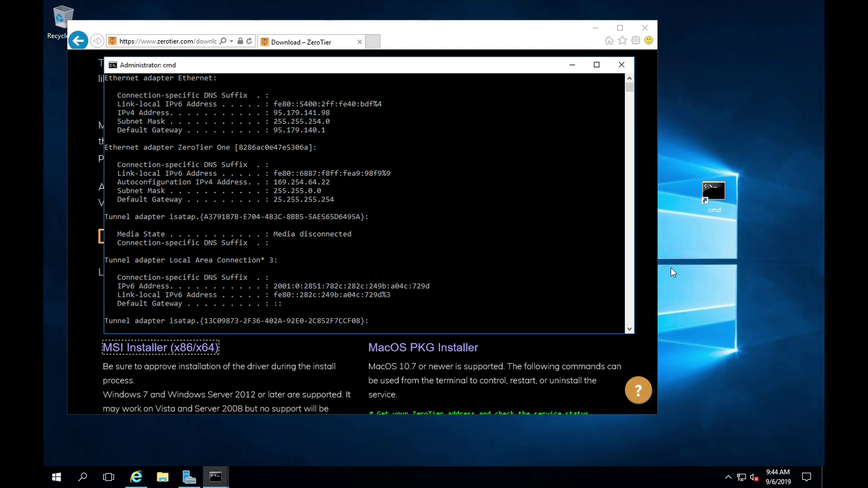
pyautogui.hotkey('ctrl', 'Left')
pyautogui.scroll(-3, 577, 304)
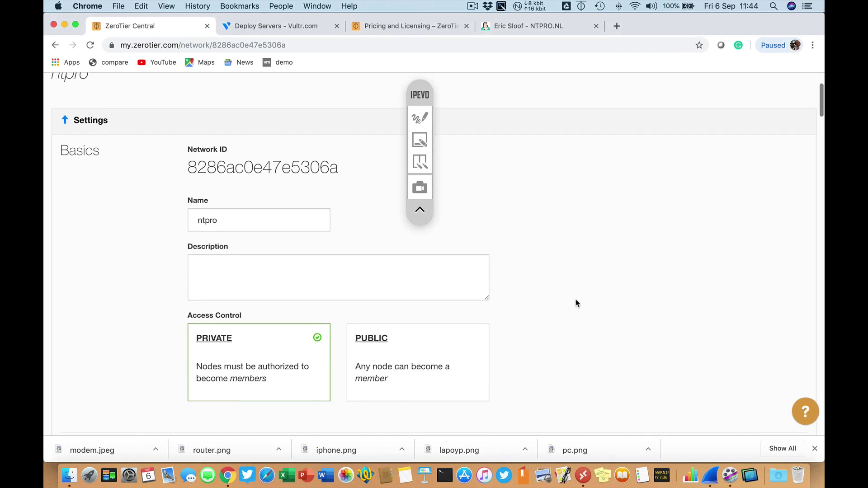
pyautogui.scroll(-10, 438, 167)
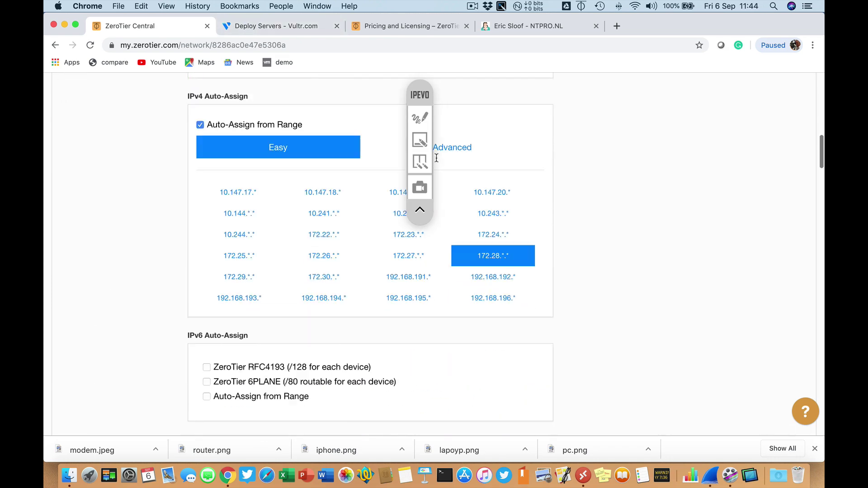
pyautogui.scroll(-10, 436, 158)
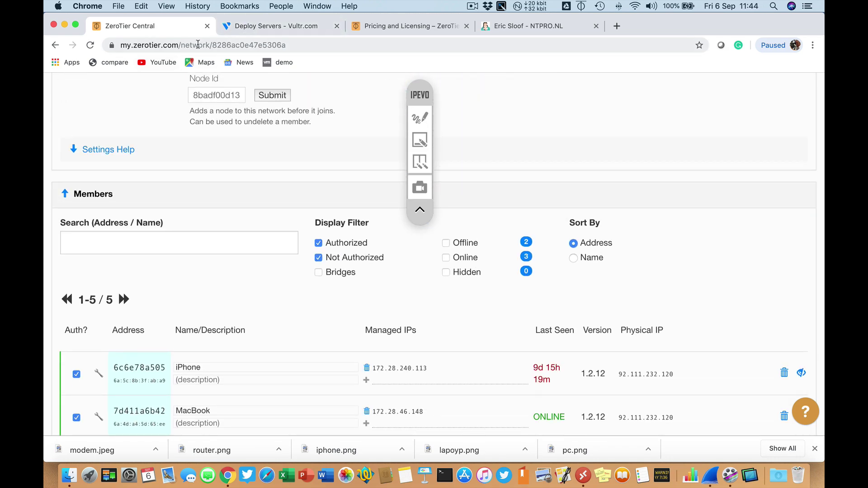
pyautogui.click(325, 46)
pyautogui.press('Return')
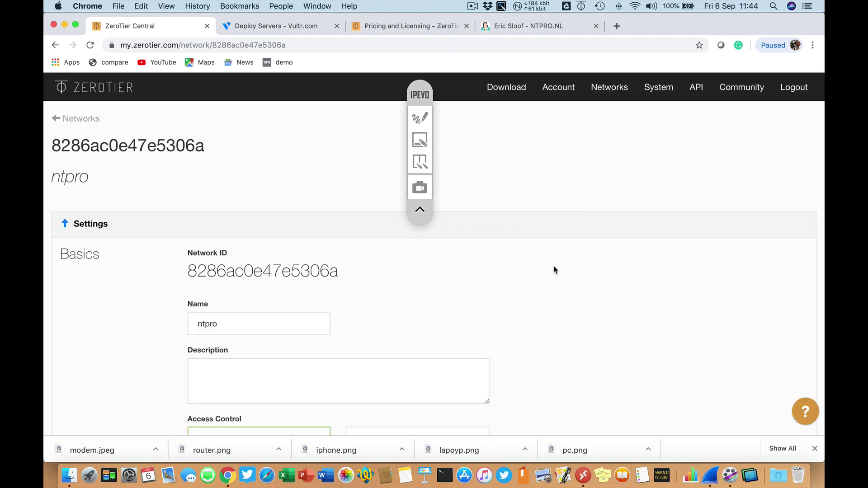
# - Tick Auth? for the new member b71dee9655 in the Members list
pyautogui.scroll(-15, 552, 297)
pyautogui.scroll(-6, 552, 300)
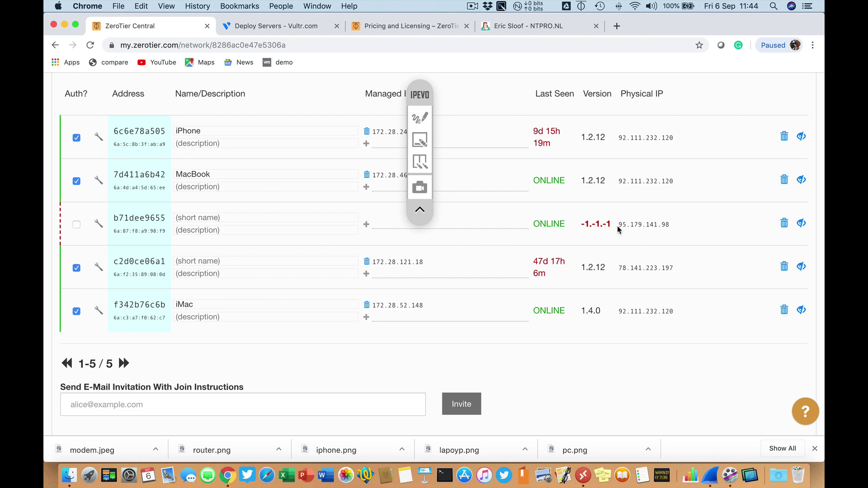
pyautogui.moveTo(423, 94); pyautogui.dragTo(423, 84)
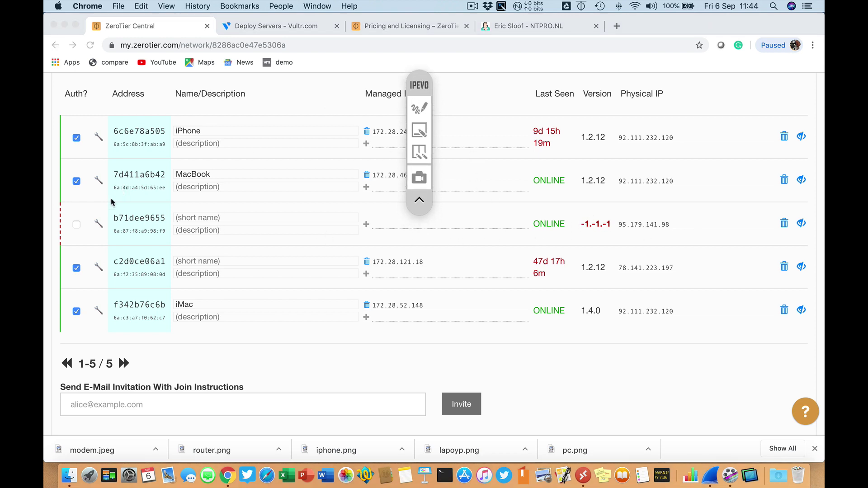
pyautogui.click(75, 229)
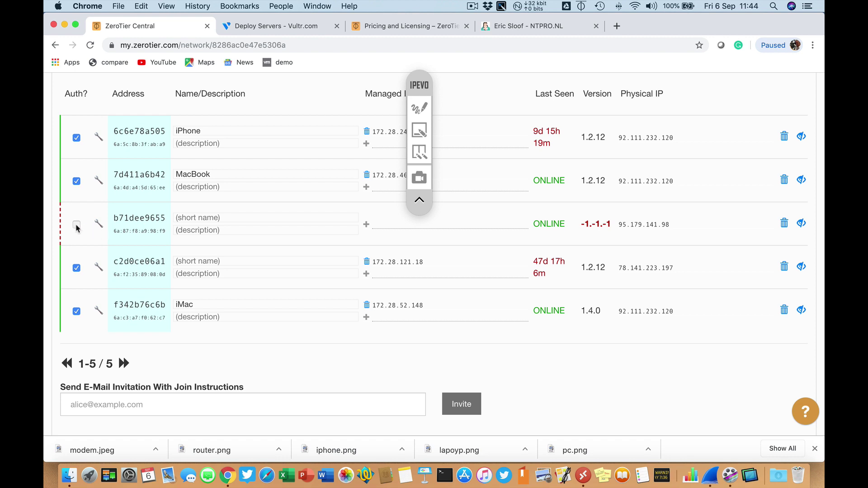
pyautogui.click(77, 226)
pyautogui.click(79, 228)
# - Highlight the member's physical IP 95.179.141.98 and reload the page to refresh the members
pyautogui.moveTo(617, 225); pyautogui.dragTo(671, 225)
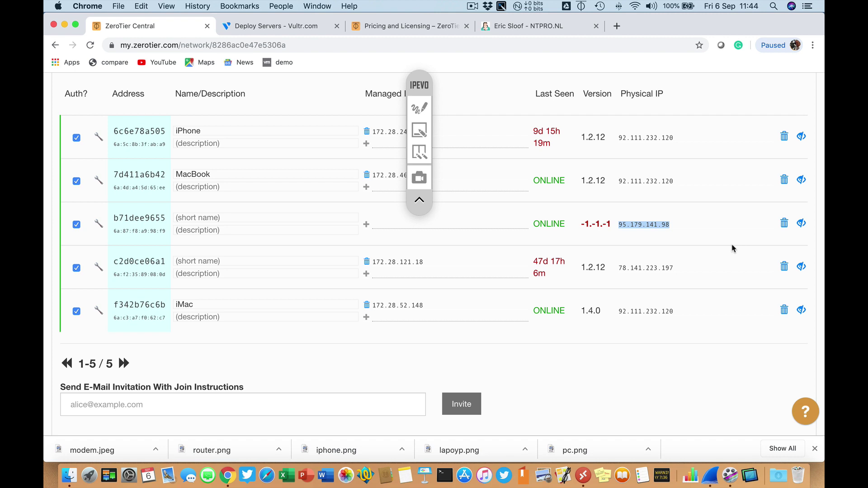
pyautogui.click(341, 43)
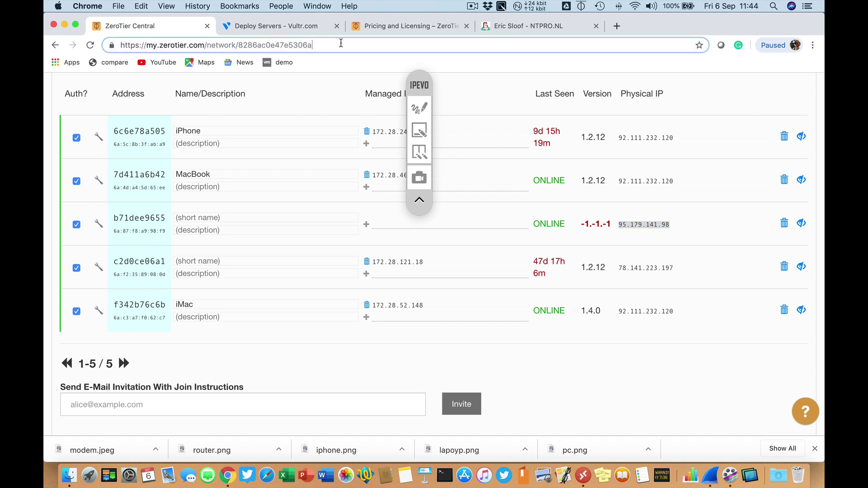
pyautogui.press('Return')
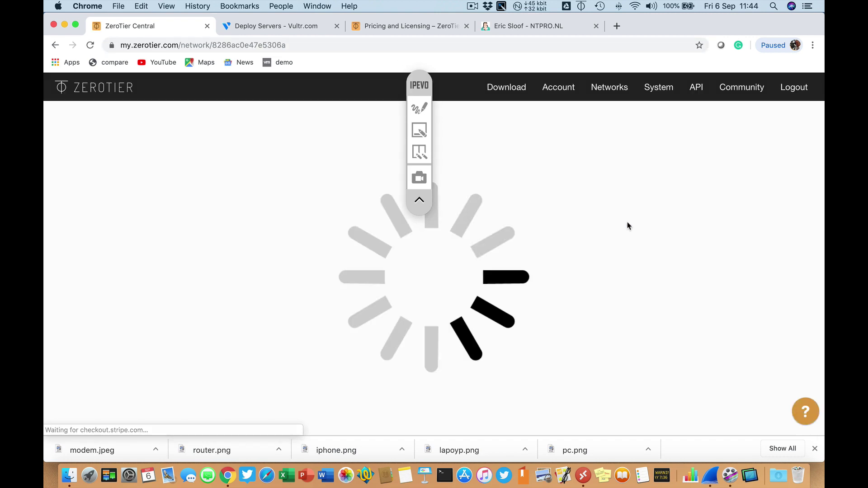
pyautogui.scroll(-20, 608, 232)
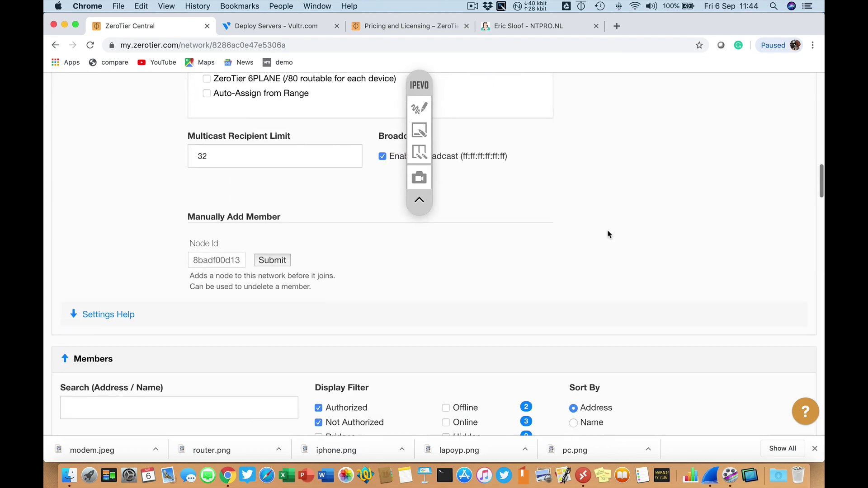
pyautogui.scroll(-3, 607, 229)
pyautogui.scroll(2, 607, 233)
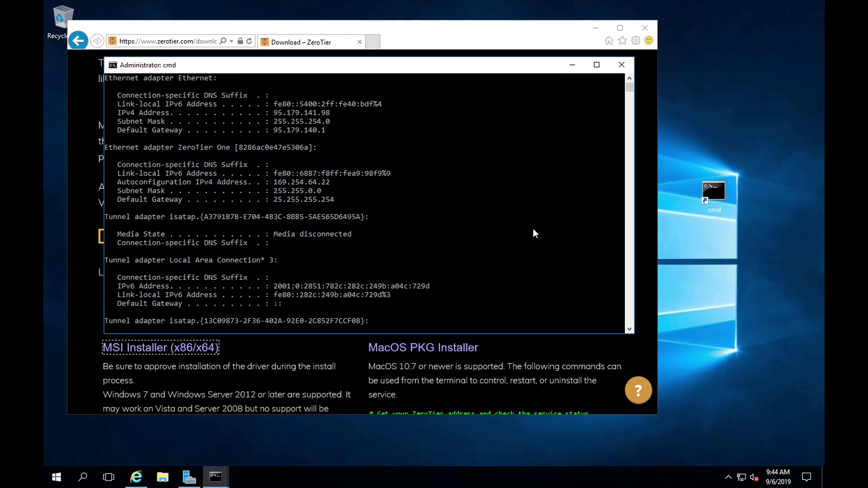
# - Rerun ipconfig and highlight the ZeroTier adapter's new IPv4 address 172.28.240.32
pyautogui.rightClick(533, 230)
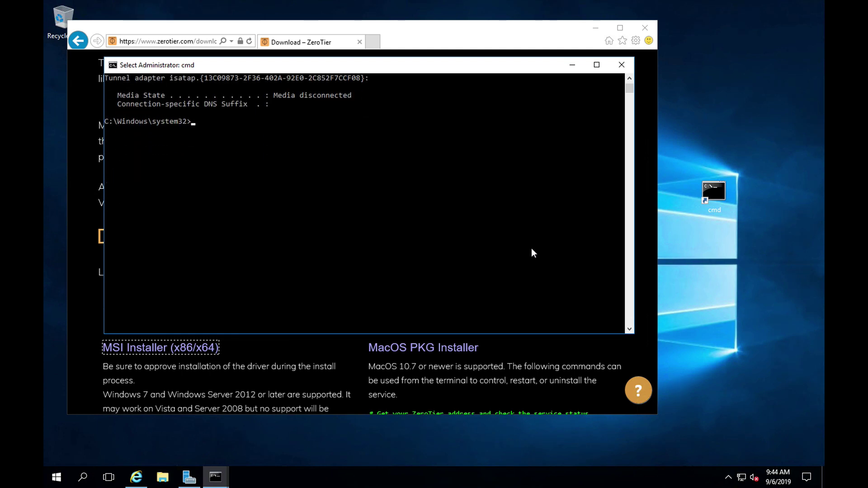
pyautogui.press('Up')
pyautogui.press('Return')
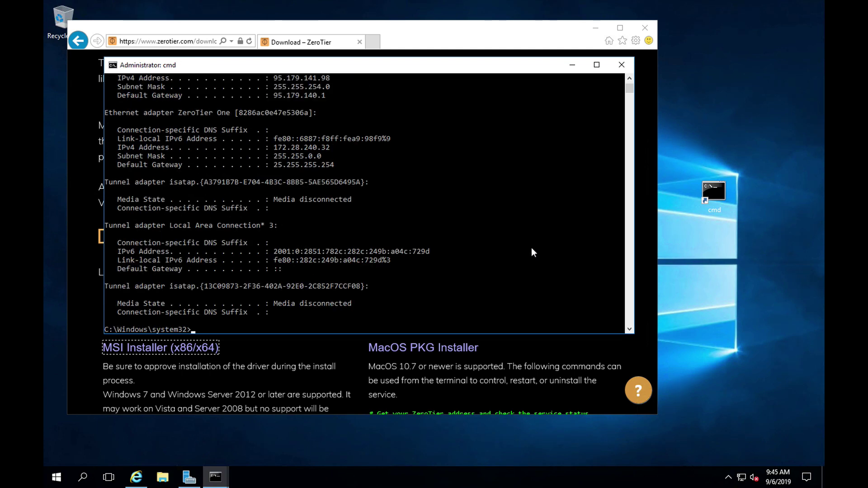
pyautogui.scroll(1, 504, 239)
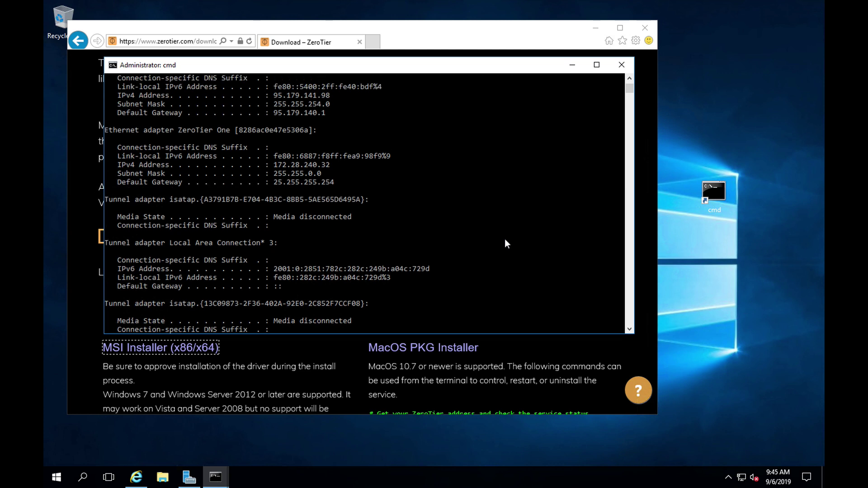
pyautogui.click(345, 165)
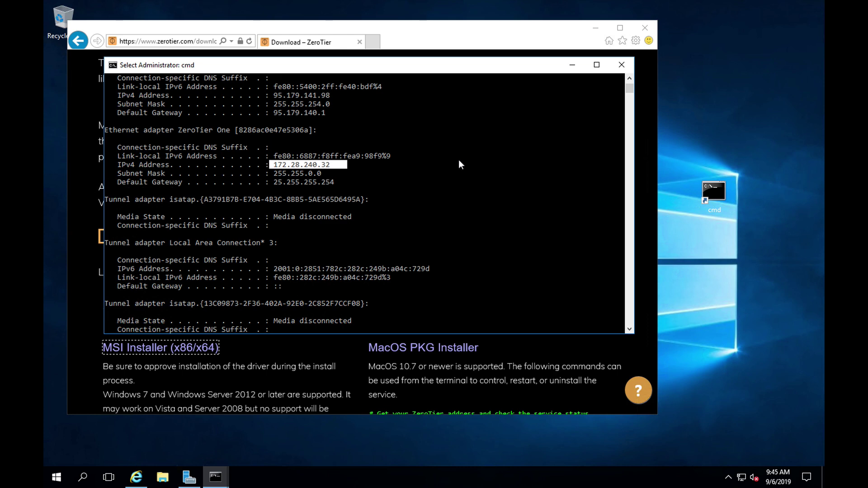
pyautogui.press('super+Tab')
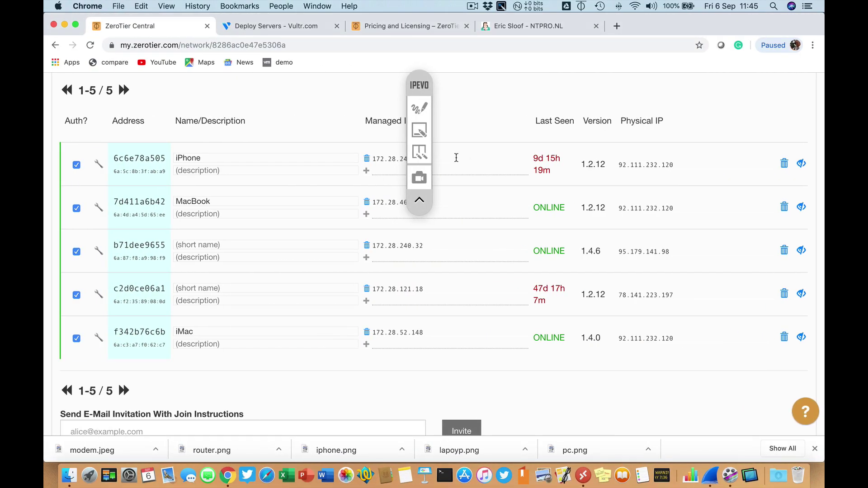
# - Open IPEVO Annotator's Whiteboard Mode with the network drawing
pyautogui.click(501, 5)
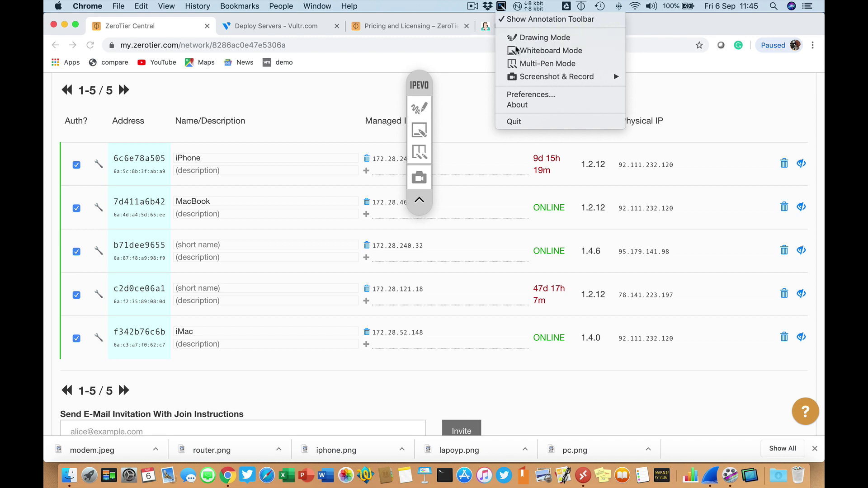
pyautogui.click(516, 50)
pyautogui.moveTo(416, 87)
pyautogui.mouseDown()
pyautogui.moveTo(70, 41)
pyautogui.moveTo(82, 41)
pyautogui.mouseUp()
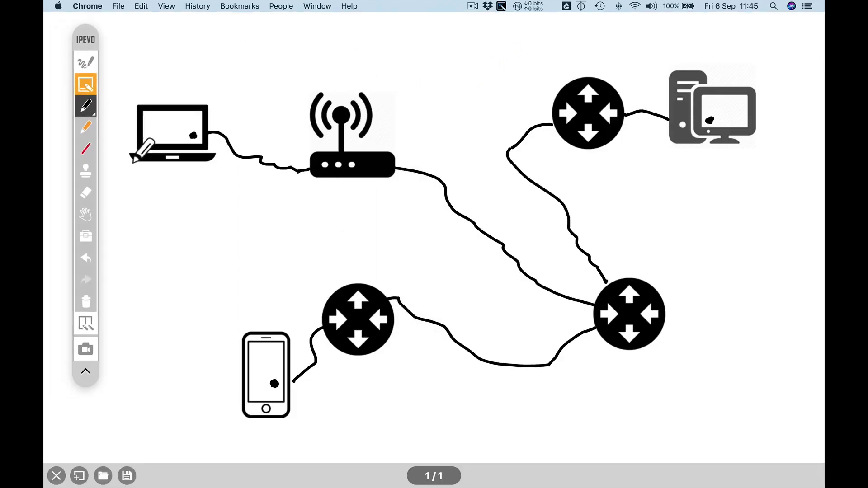
# - Stamp a firewall and a laptop on the right and draw a line up from the laptop
pyautogui.click(87, 177)
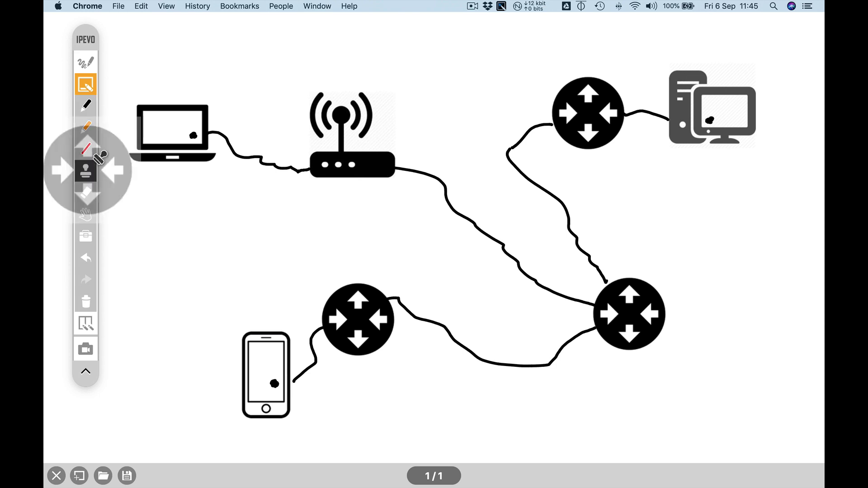
pyautogui.click(91, 172)
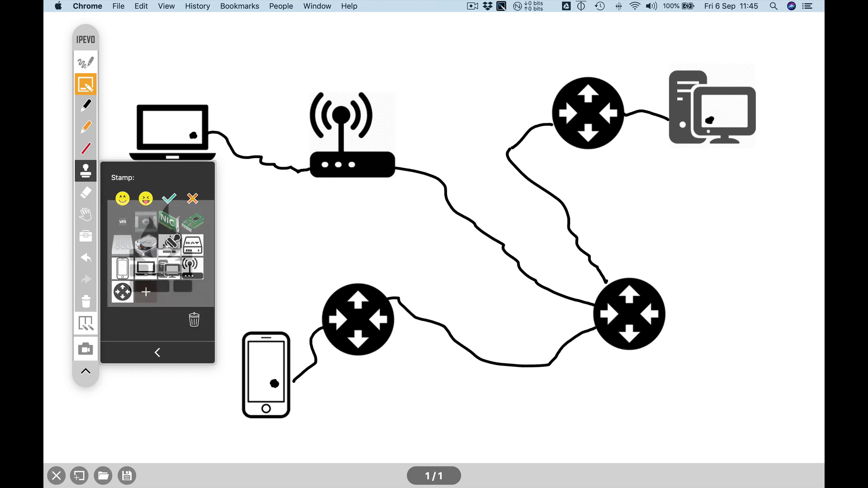
pyautogui.click(170, 245)
pyautogui.click(738, 219)
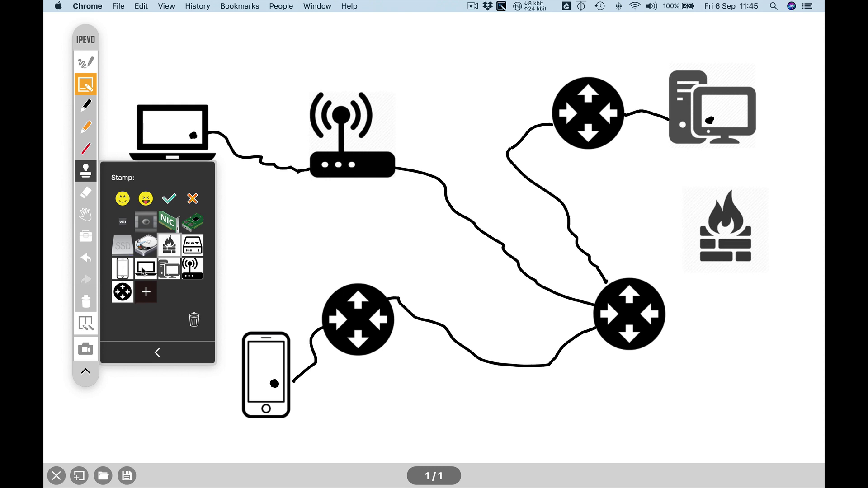
pyautogui.click(144, 269)
pyautogui.click(769, 348)
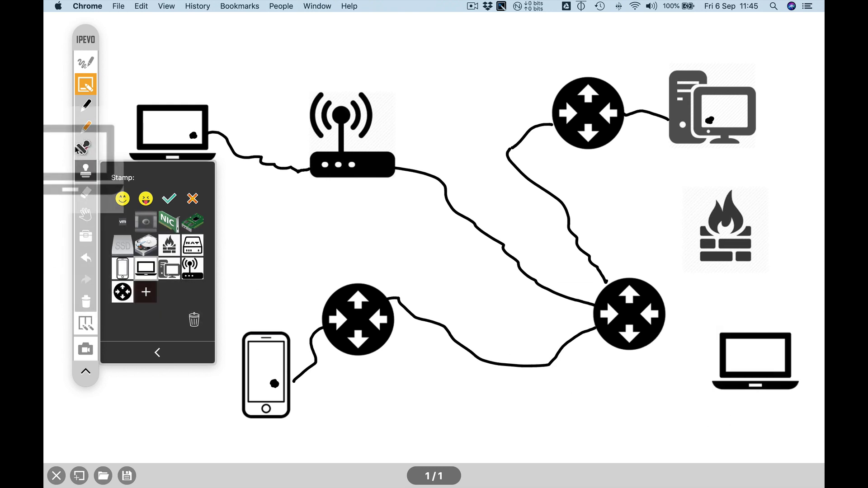
pyautogui.click(86, 106)
pyautogui.moveTo(738, 333)
pyautogui.mouseDown()
pyautogui.moveTo(754, 290)
pyautogui.moveTo(746, 273)
pyautogui.mouseUp()
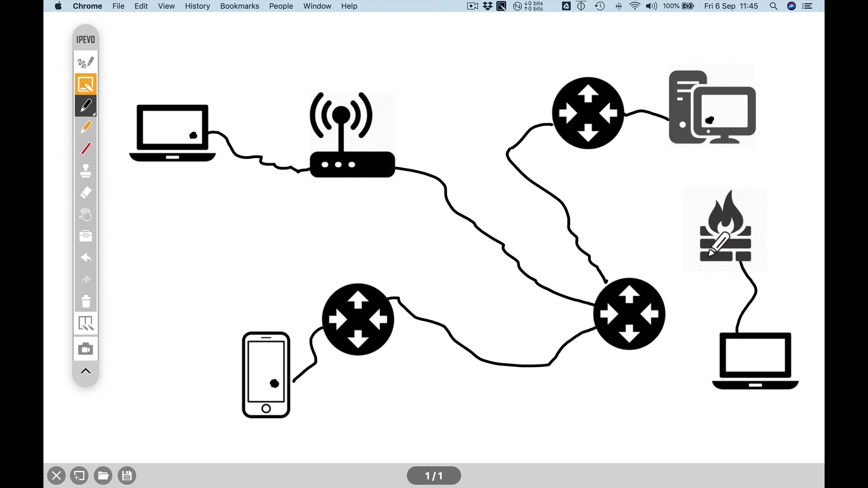
# - Link the firewall to the right router and add dotted marks along the laptop cable and screens
pyautogui.moveTo(700, 241)
pyautogui.mouseDown()
pyautogui.moveTo(664, 270)
pyautogui.moveTo(638, 277)
pyautogui.moveTo(598, 262)
pyautogui.moveTo(588, 379)
pyautogui.moveTo(682, 348)
pyautogui.moveTo(686, 299)
pyautogui.moveTo(668, 273)
pyautogui.mouseUp()
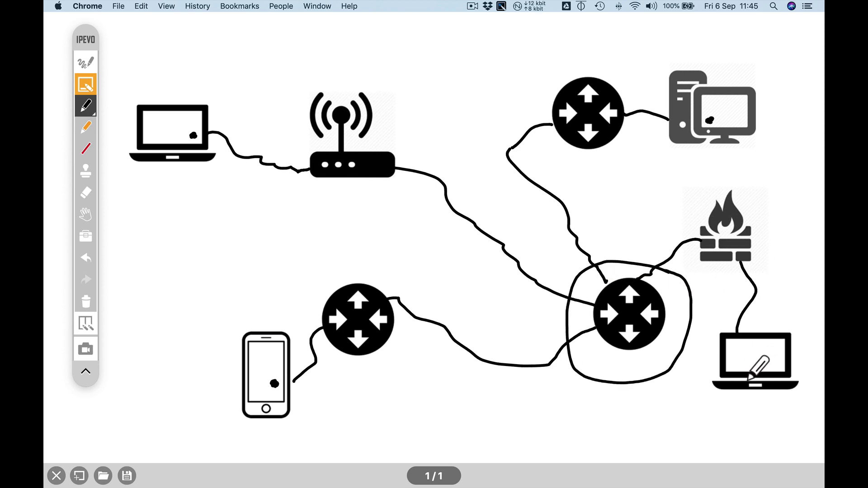
pyautogui.moveTo(740, 375); pyautogui.dragTo(748, 327)
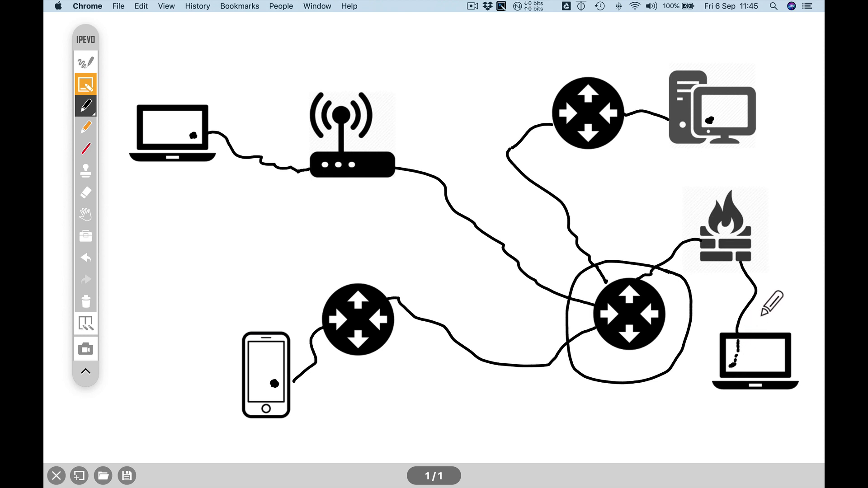
pyautogui.moveTo(742, 266)
pyautogui.mouseDown()
pyautogui.moveTo(713, 253)
pyautogui.moveTo(694, 256)
pyautogui.mouseUp()
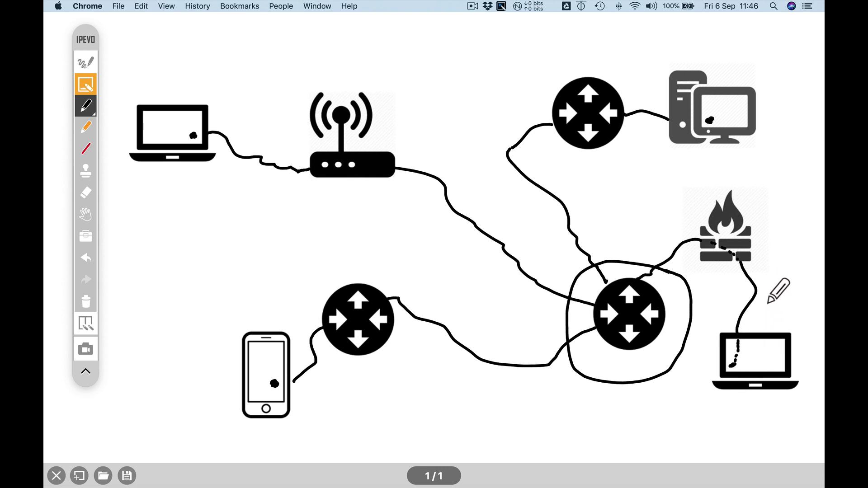
pyautogui.moveTo(762, 284); pyautogui.dragTo(765, 286)
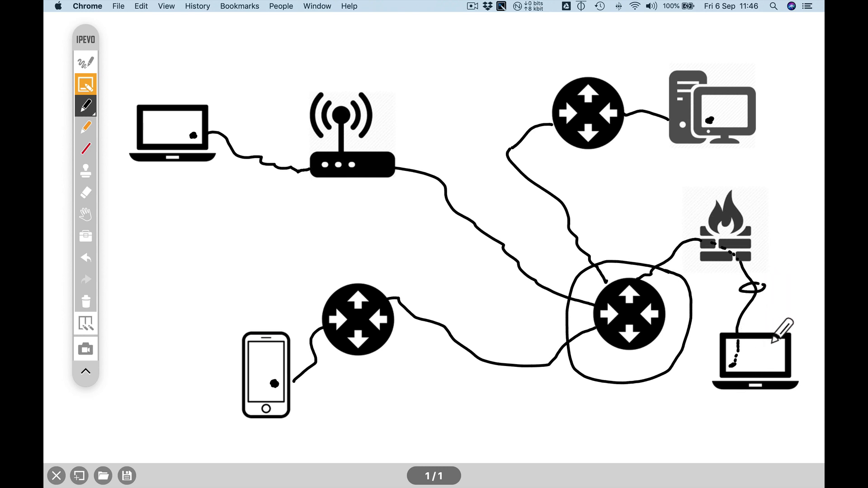
pyautogui.click(763, 357)
pyautogui.click(728, 112)
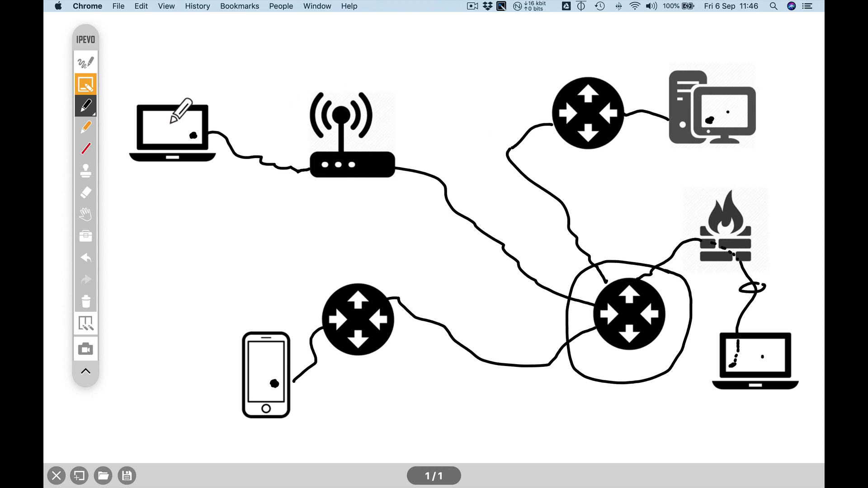